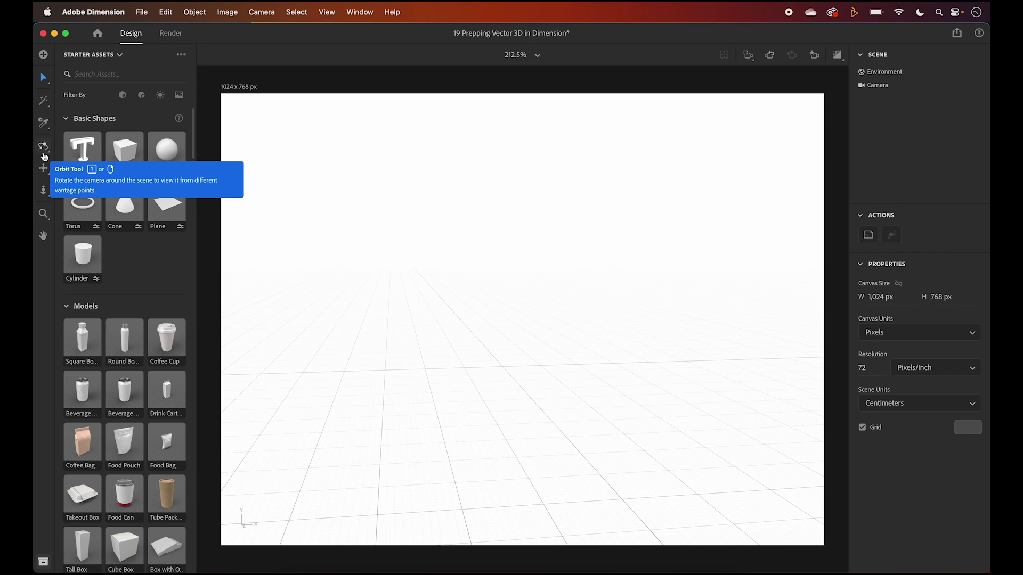
Step: Import the cloud.obj 3D model and raise it above the ground to about 47.8 cm on Y
left_click(44, 77)
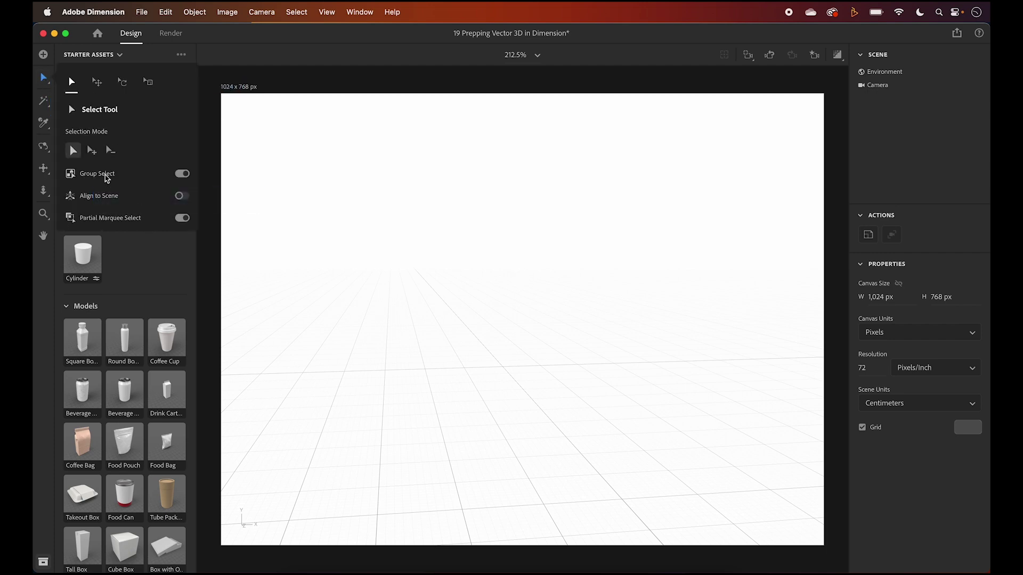
mouse_move(53, 55)
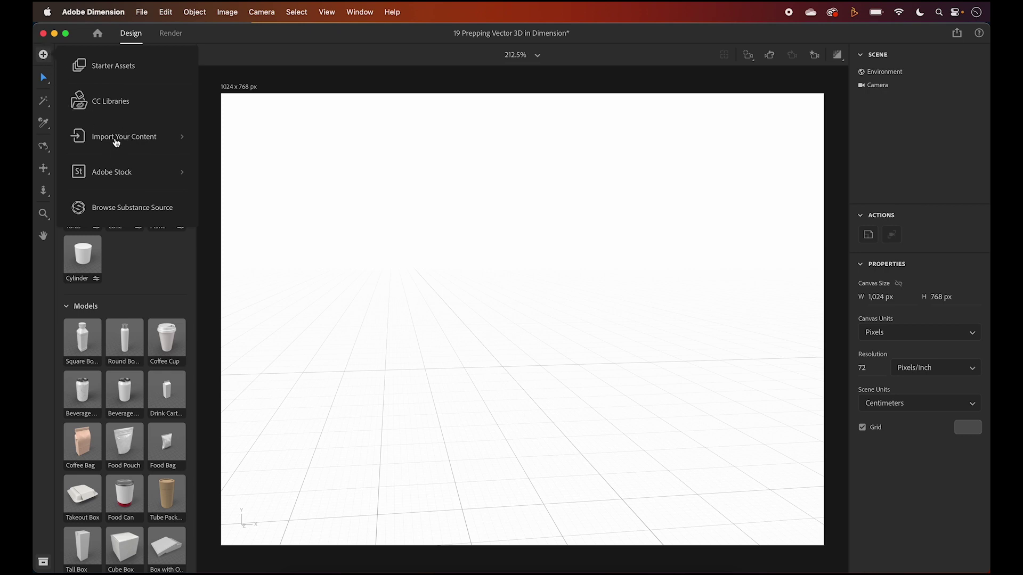
left_click(141, 143)
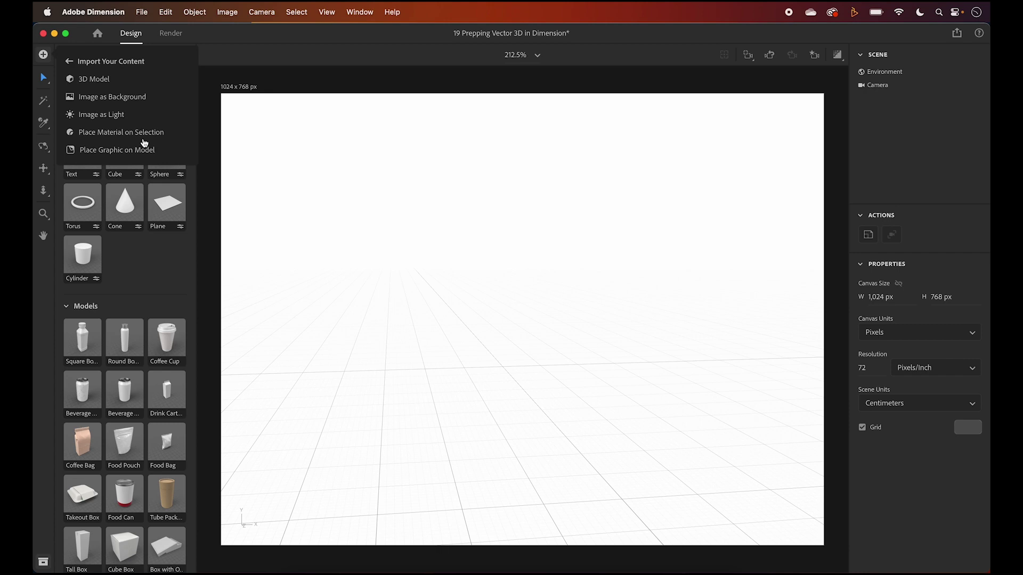
left_click(95, 80)
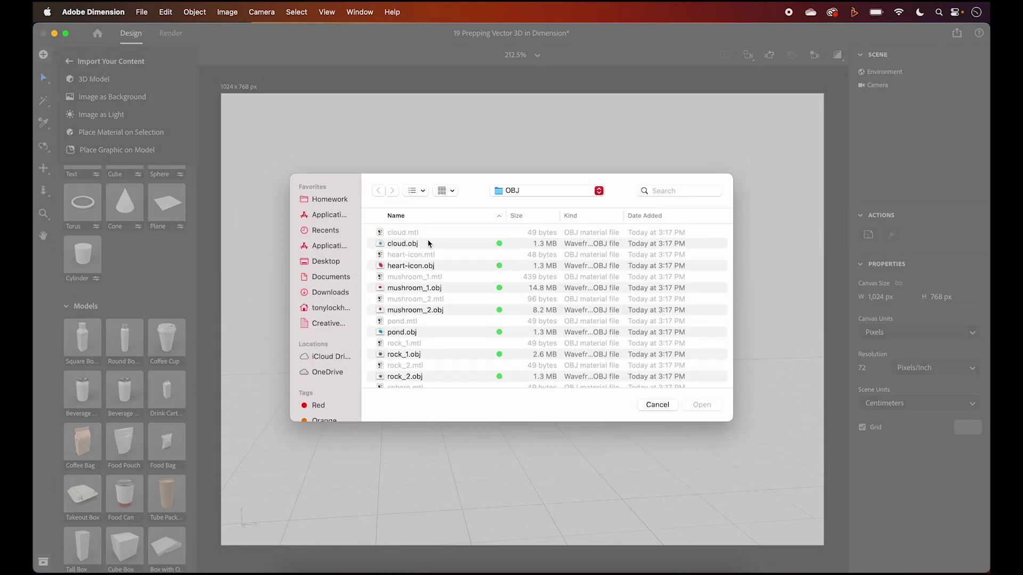
left_click(429, 243)
left_click(702, 405)
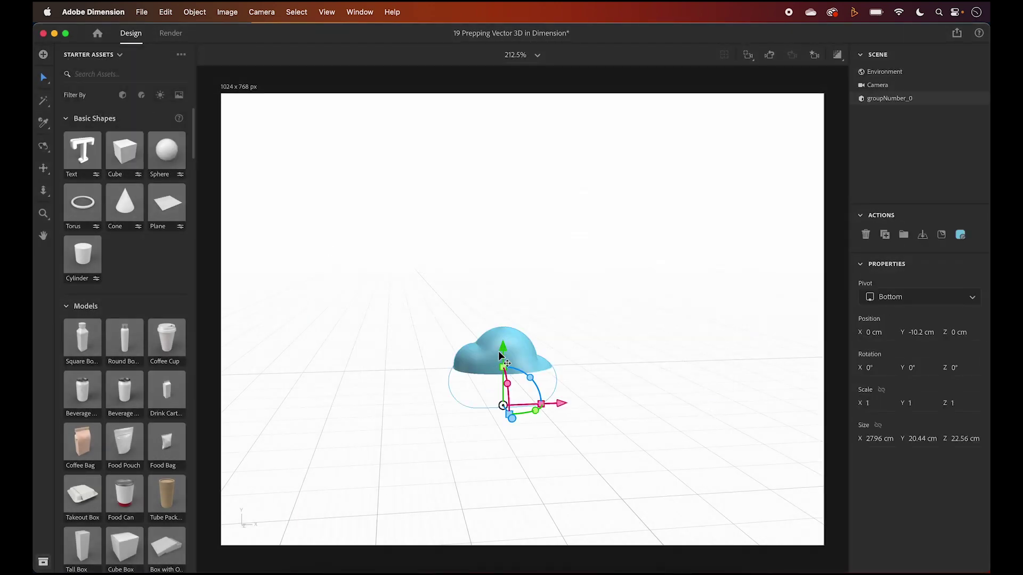
left_click_drag(501, 347, 504, 118)
Step: Import the heart-icon.obj 3D model from the OBJ folder
left_click(47, 55)
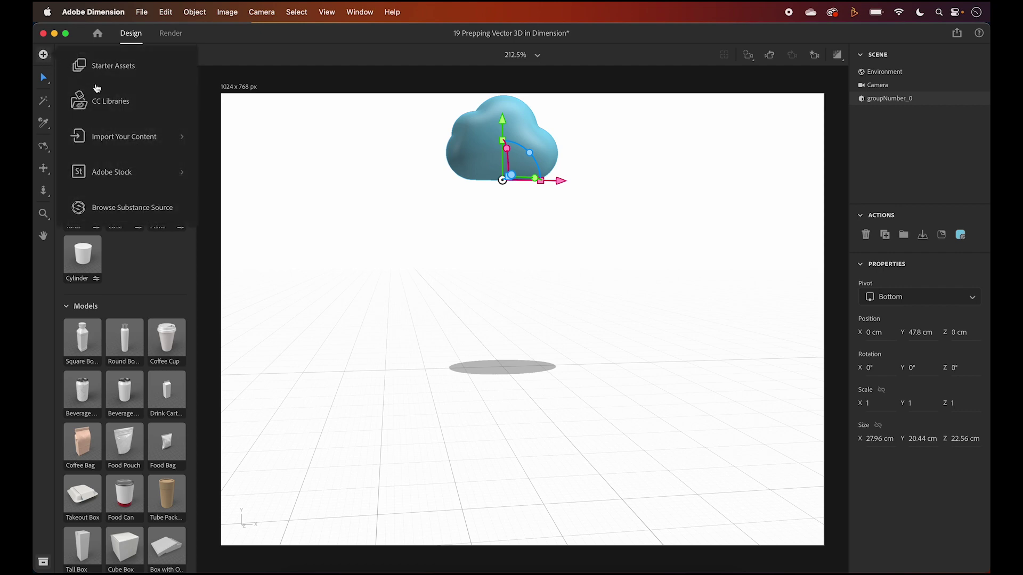
left_click(173, 140)
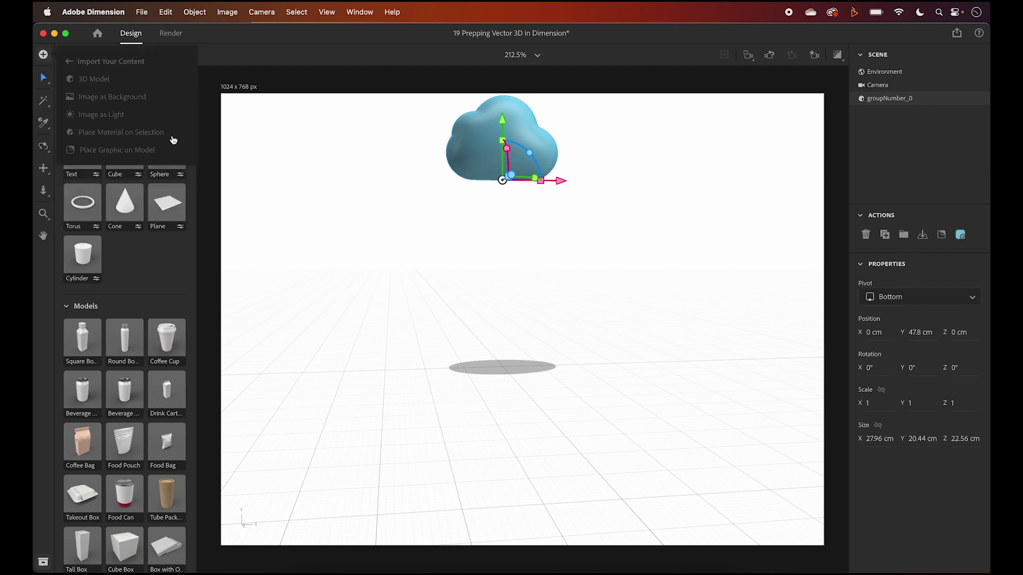
left_click(103, 80)
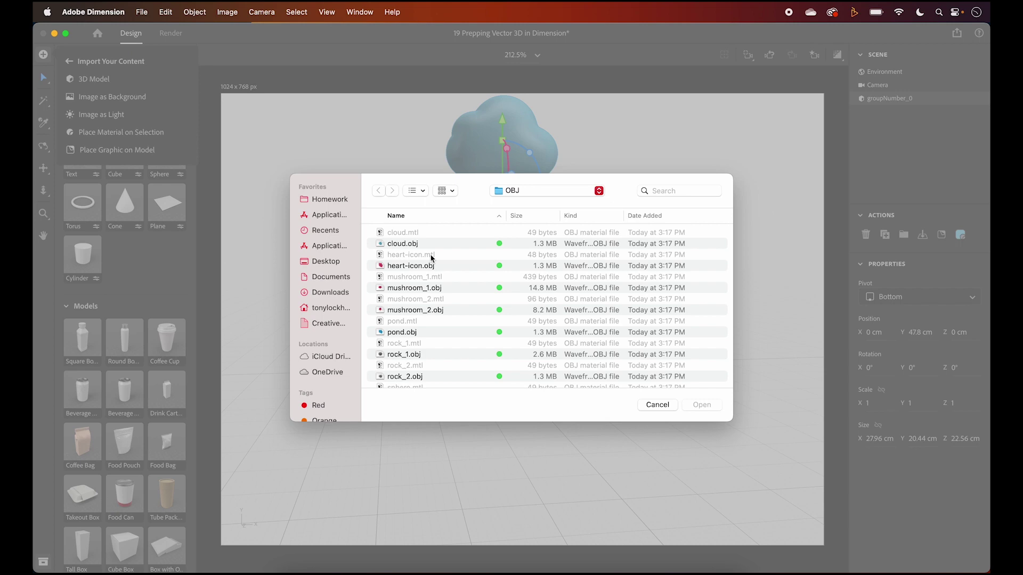
left_click(430, 266)
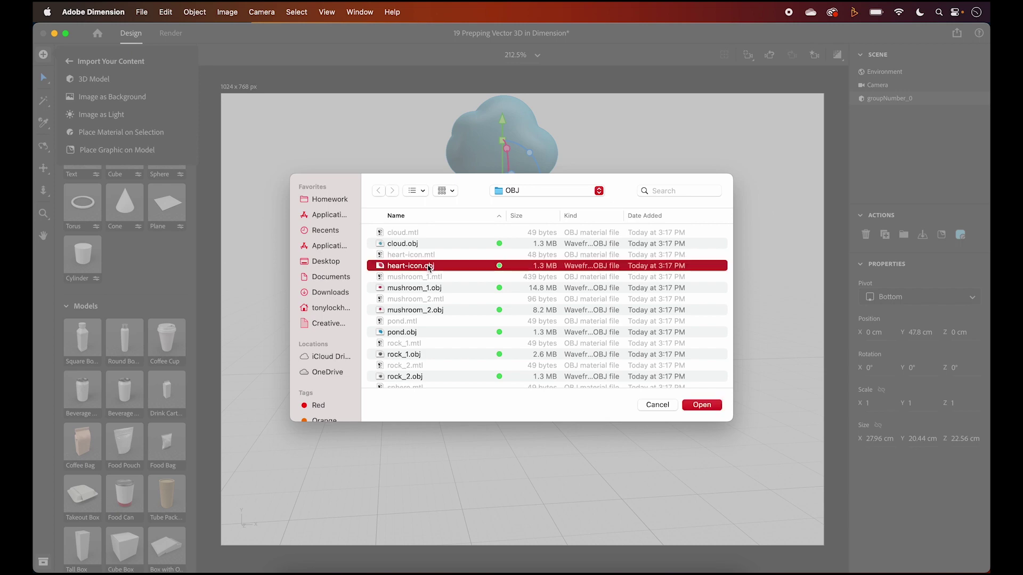
left_click(700, 406)
Step: Move the heart icon away from the cloud to about X -81.2 cm and Y 52.3 cm
left_click_drag(502, 357, 501, 280)
right_click_drag(442, 367, 394, 412)
scroll(394, 411, "down", 8)
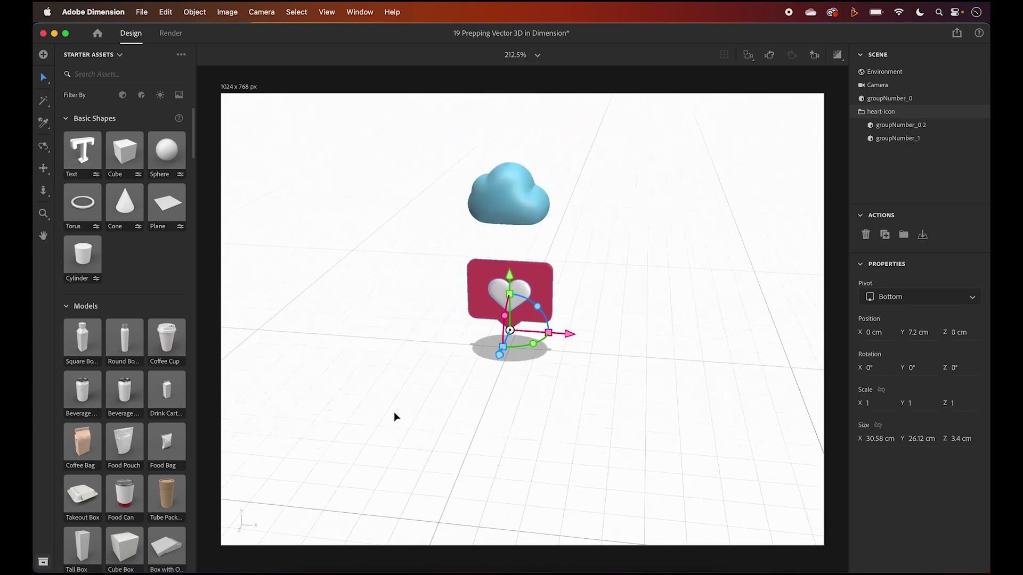
left_click_drag(569, 334, 403, 323)
left_click_drag(344, 256, 348, 140)
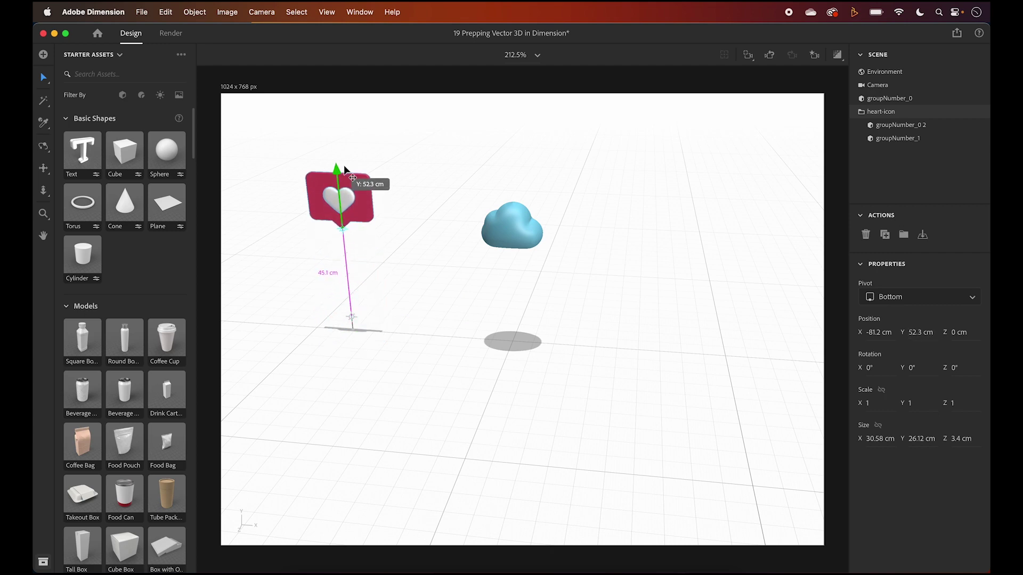
Step: Rename the cloud object as CLOUD and move it above the heart icon, to about X -80.4 cm and Y 82.8 cm
left_click(517, 224)
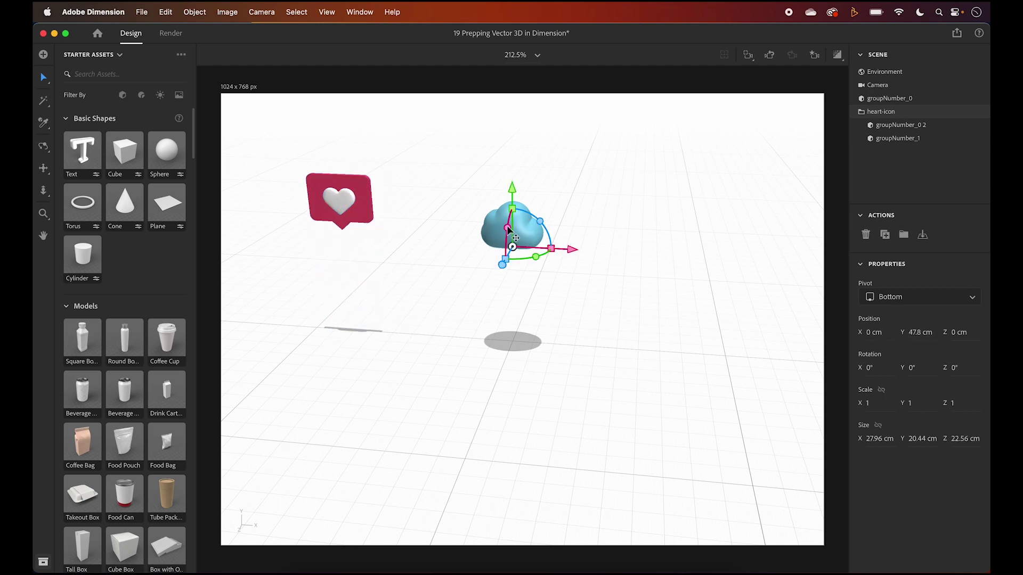
left_click(884, 113)
left_click(884, 101)
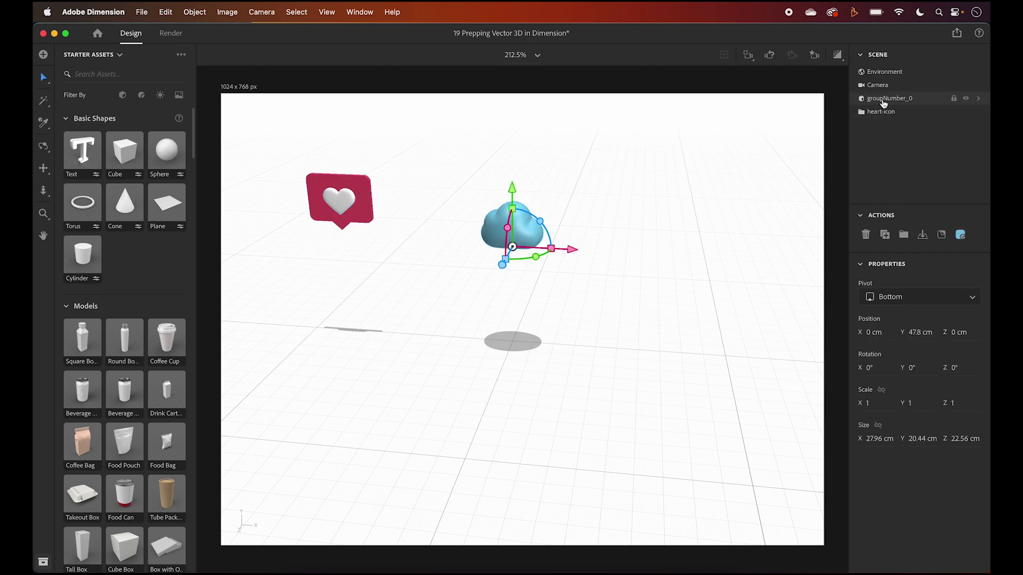
double_click(884, 99)
type("CLOUD")
key("Return")
left_click_drag(512, 188, 511, 107)
left_click_drag(572, 169, 395, 167)
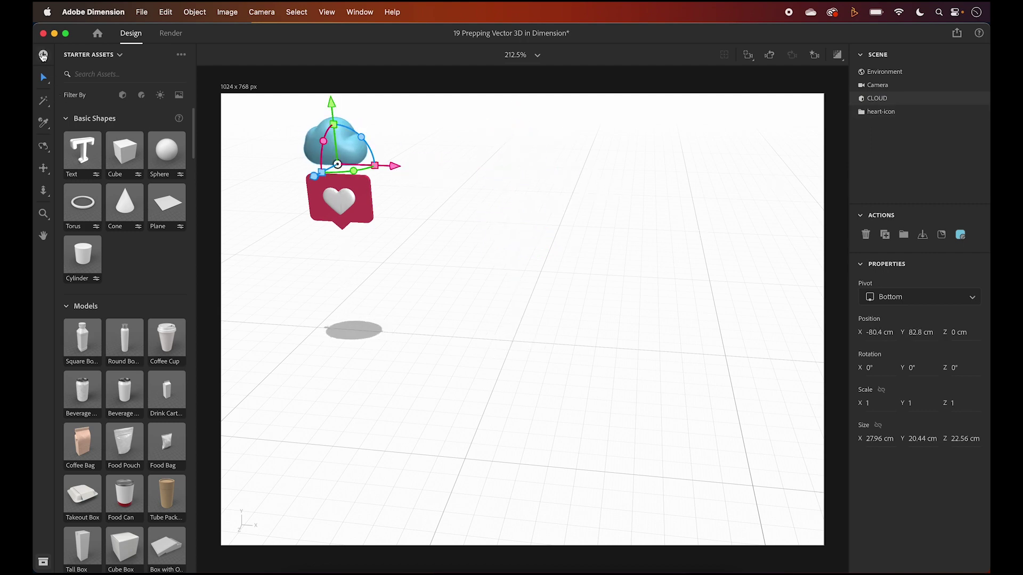
Step: Import the mushroom_1.obj 3D model and raise it to about 28.4 cm on Y
left_click(43, 55)
left_click(128, 137)
left_click(94, 79)
left_click(448, 286)
left_click(702, 404)
left_click_drag(514, 305, 514, 233)
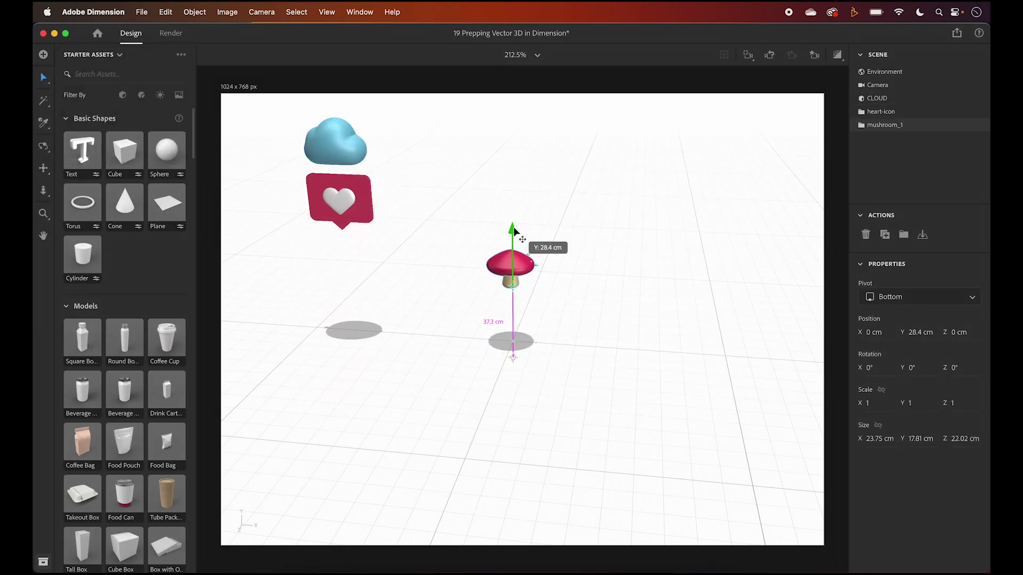
Step: Examine the mushroom up close and expand the mushroom_1 group to inspect its parts
right_click_drag(498, 293, 427, 322)
right_click_drag(427, 321, 273, 313)
scroll(458, 324, "down", 2)
scroll(459, 325, "up", 10)
right_click_drag(459, 324, 770, 191)
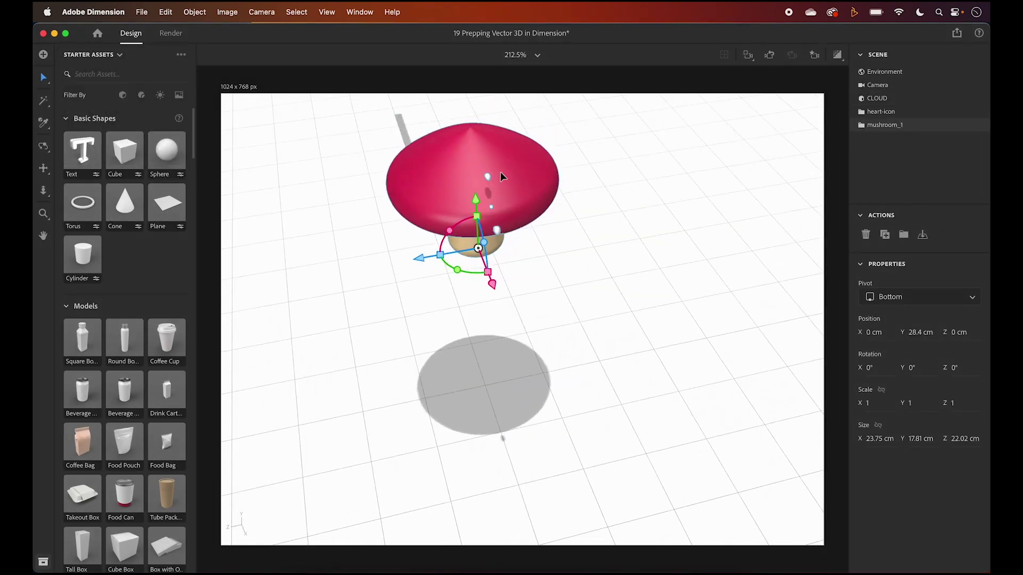
double_click(891, 129)
left_click(977, 128)
left_click(860, 125)
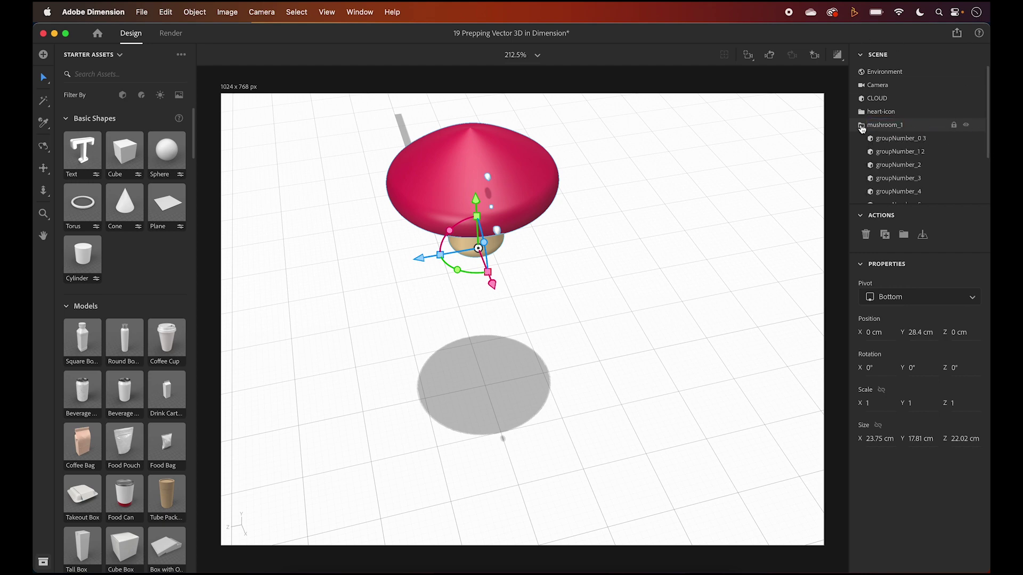
left_click(897, 139)
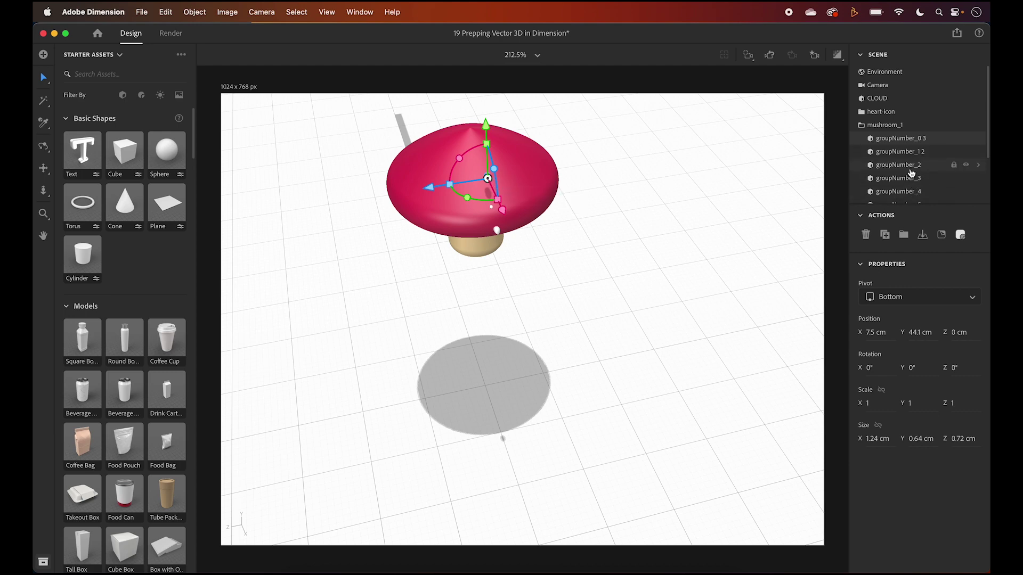
Step: Rename the mushroom_1 stem part as base and its cap part as top
scroll(911, 173, "down", 3)
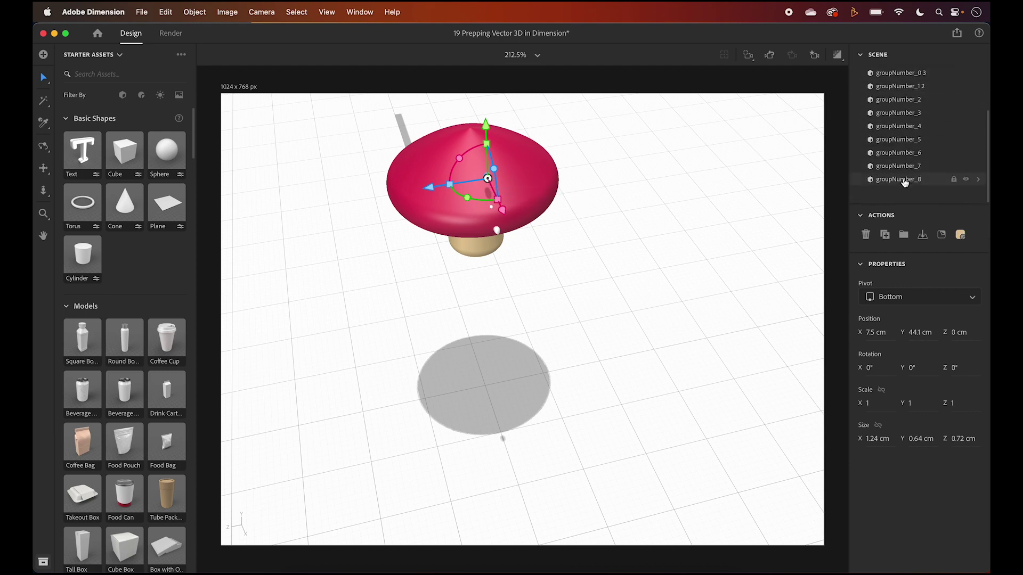
left_click(903, 177)
double_click(901, 180)
type("b")
key("Return")
double_click(898, 166)
type("top")
key("Return")
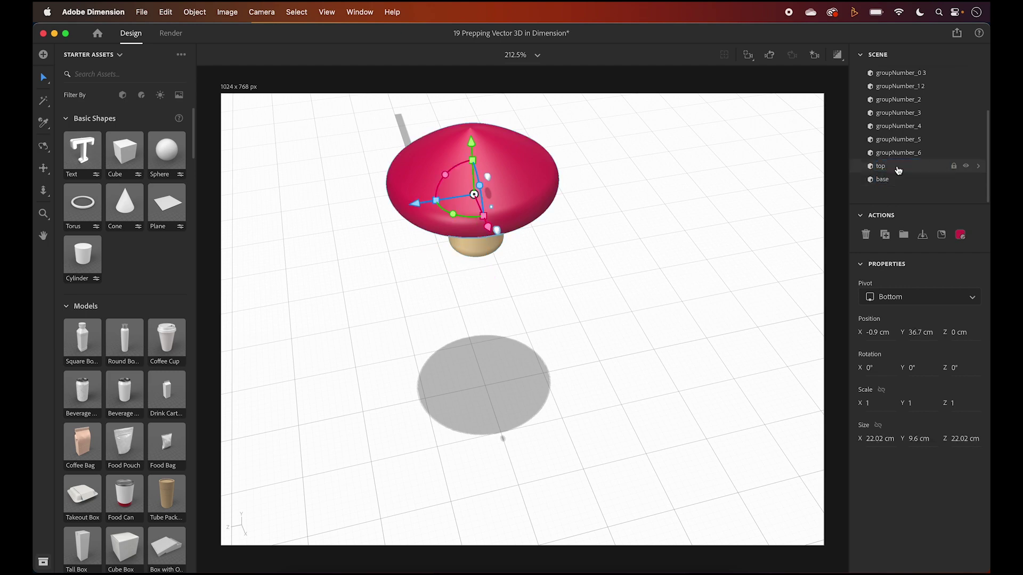
Step: Delete the white spot parts groupNumber_0 3 through groupNumber_6 from the mushroom_1 group
left_click(898, 154)
scroll(898, 154, "up", 3)
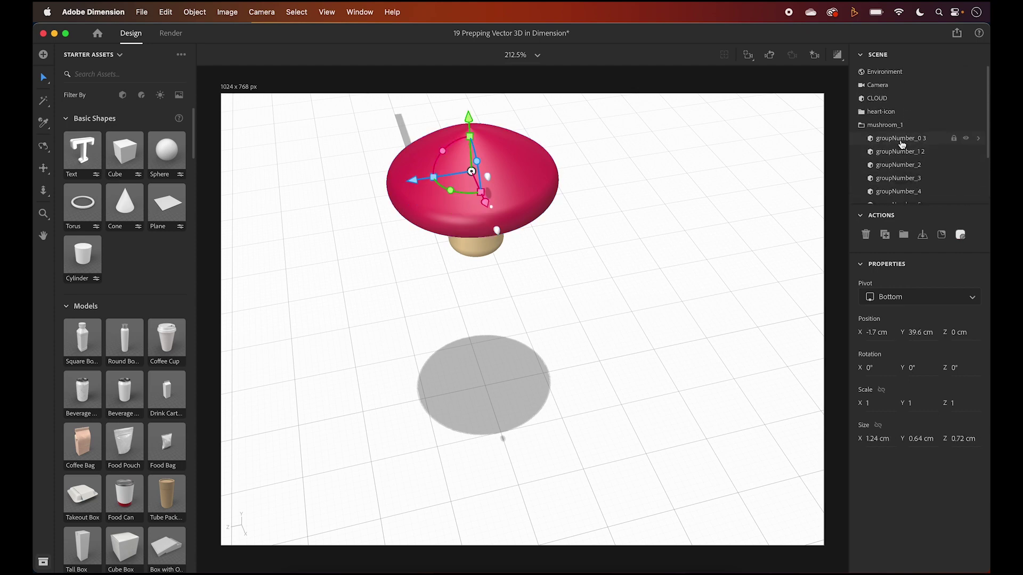
left_click(900, 140, "shift")
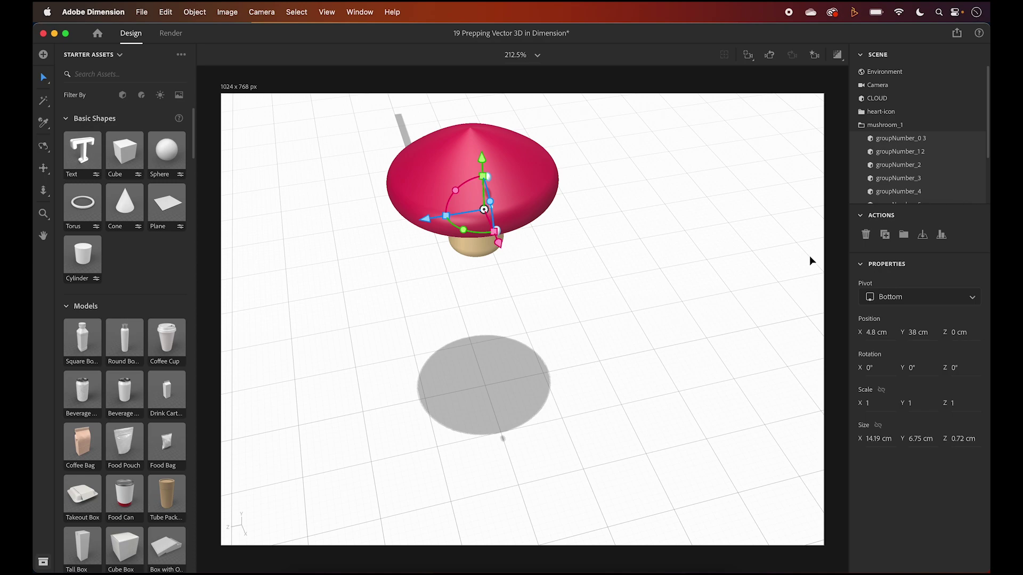
left_click(865, 236)
Step: Move the mushroom_1 group along the Z axis to about 62.2 cm
mouse_move(571, 256)
right_mouse_down()
mouse_move(714, 140)
mouse_move(425, 196)
mouse_move(572, 256)
right_mouse_up()
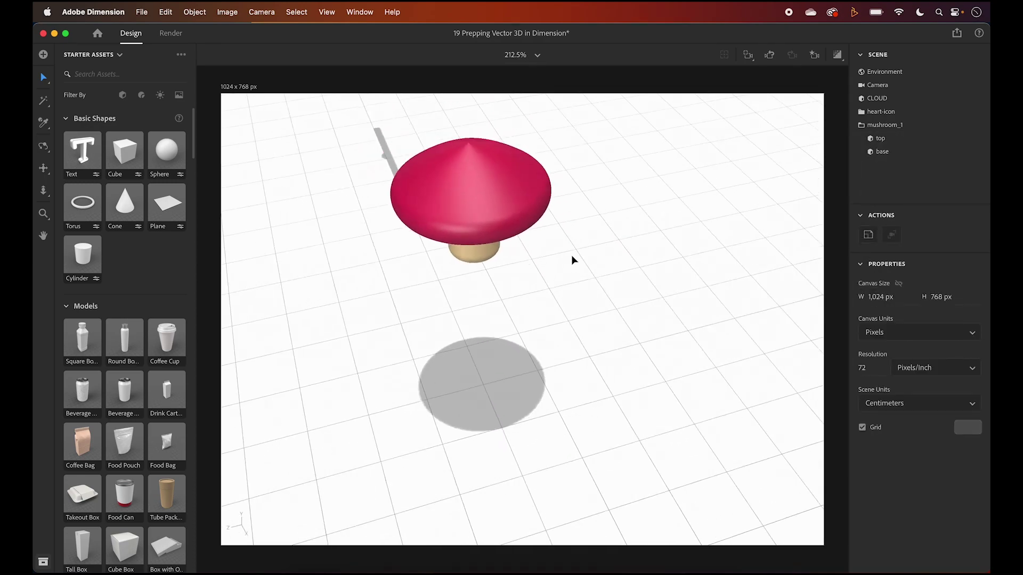
scroll(571, 255, "down", 5)
left_click(518, 269)
left_click_drag(445, 299, 273, 367)
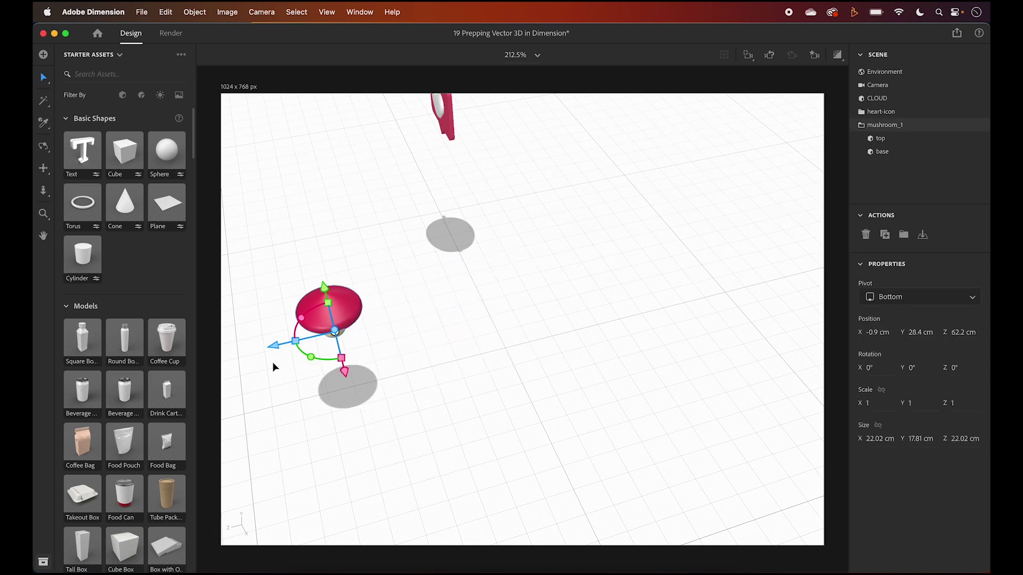
Step: Import the mushroom_2.obj 3D model from the OBJ folder
left_click(45, 56)
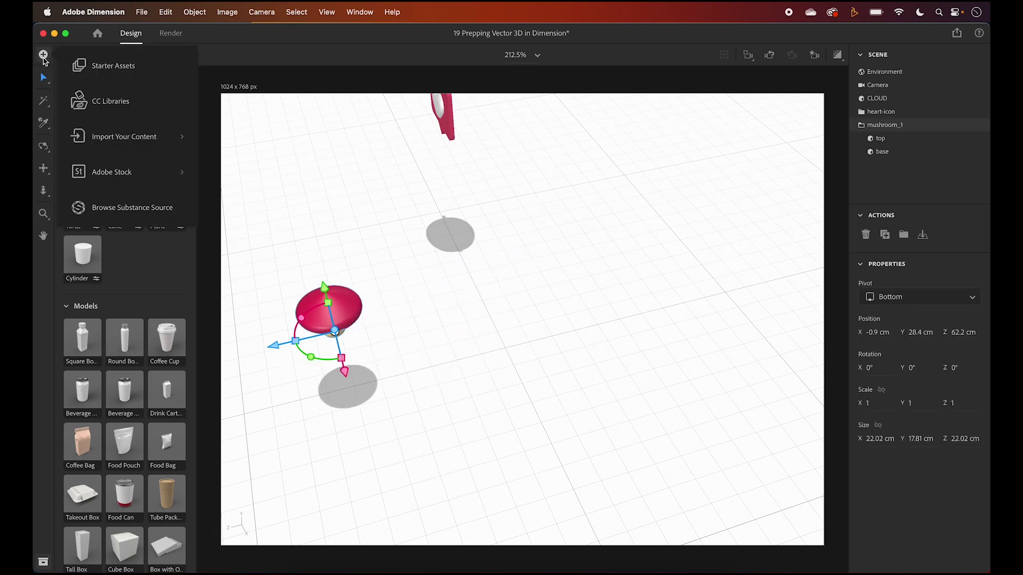
left_click(119, 137)
left_click(94, 79)
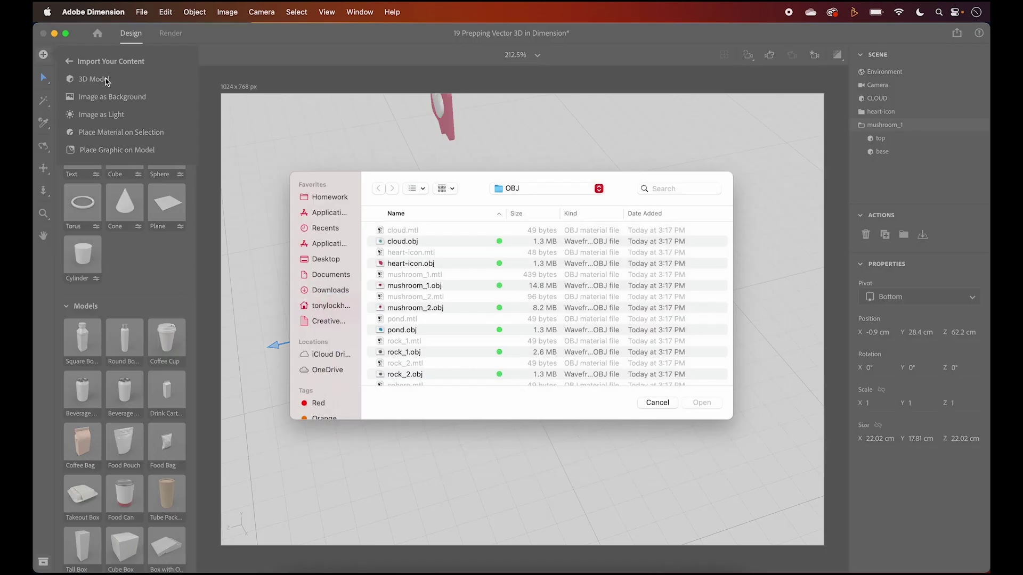
left_click(450, 310)
left_click(701, 408)
Step: Place the taller mushroom beside the first one at about X 28.3 cm, Y 28.4 cm, Z 61.5 cm
left_click_drag(505, 333, 425, 377)
middle_click_drag(425, 377, 344, 375)
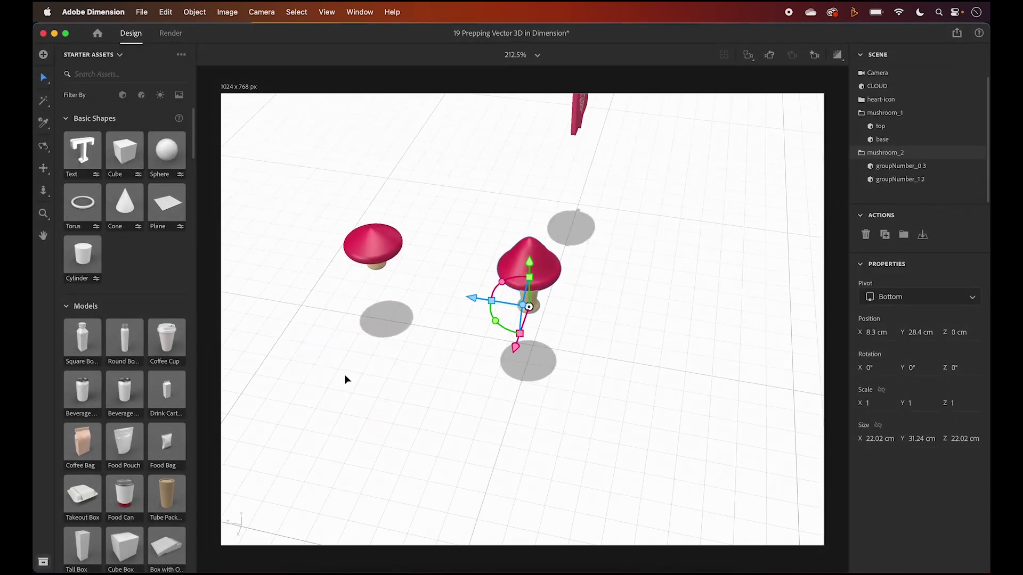
left_click_drag(472, 298, 323, 285)
left_click_drag(346, 319, 324, 358)
middle_click_drag(539, 375, 657, 432)
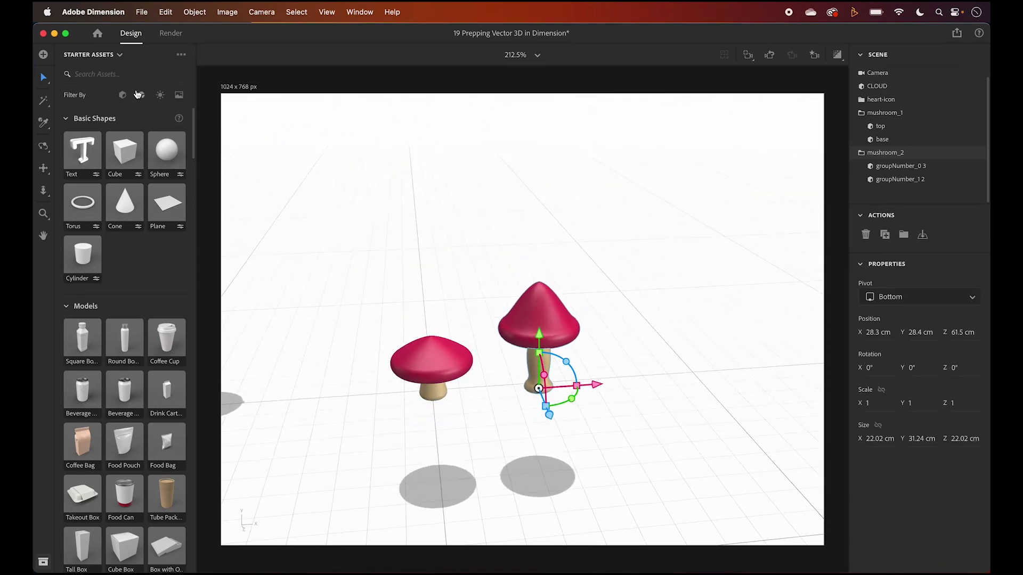
Step: Import the pond.obj 3D model from the OBJ folder
left_click(43, 56)
left_click(85, 137)
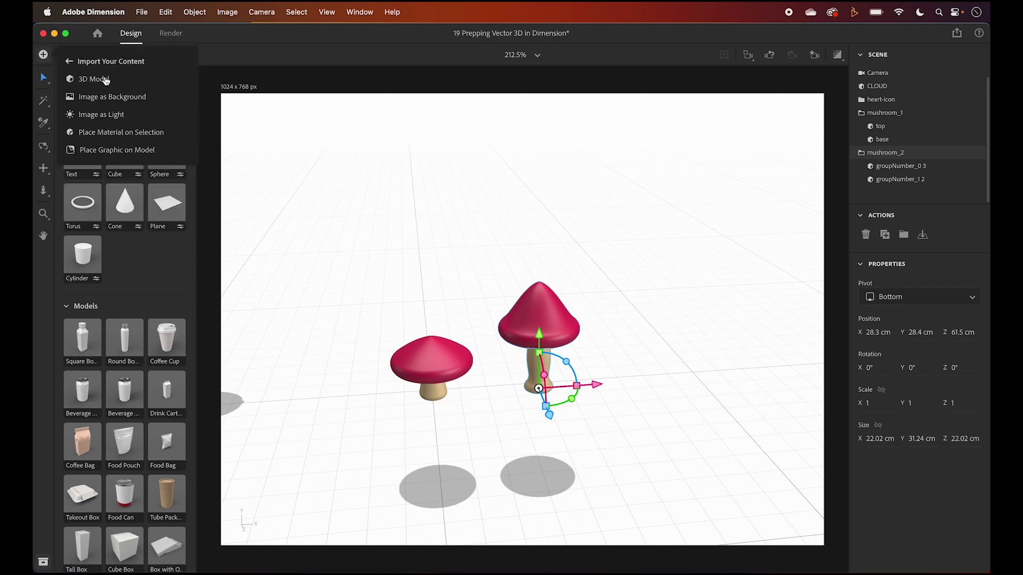
left_click(95, 79)
left_click(469, 331)
left_click(698, 404)
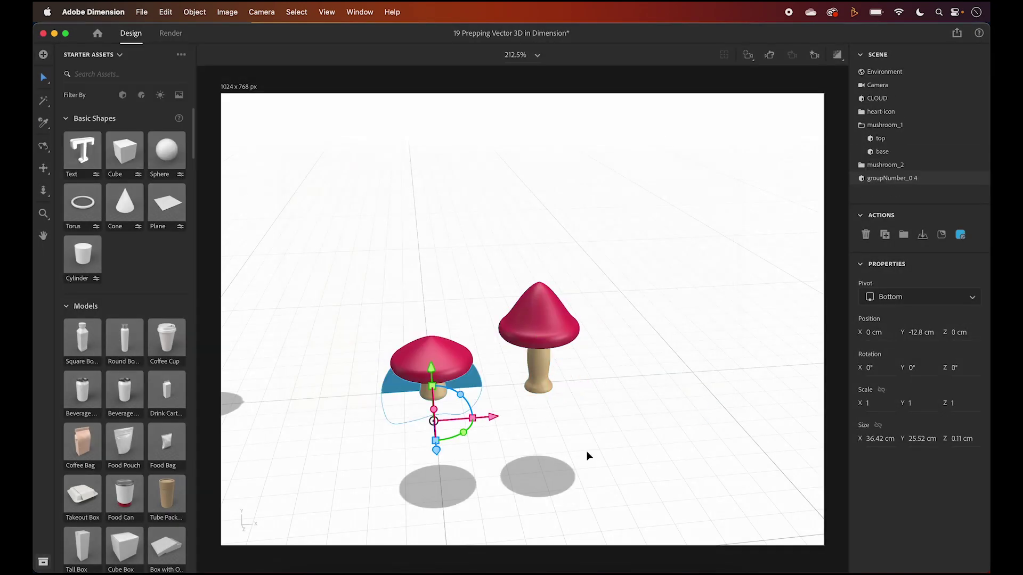
Step: Rotate the pond -90° about X to lie flat and move it to about X 91.7 cm, Y 41.7 cm, Z 82.4 cm
left_click_drag(513, 224, 575, 221)
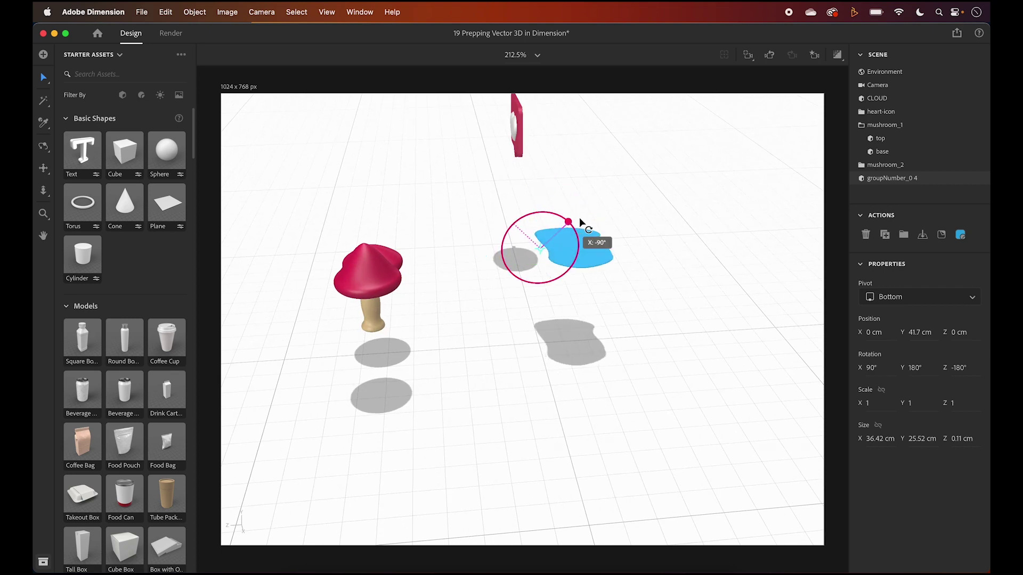
left_click_drag(551, 275, 608, 428)
right_click_drag(502, 452, 541, 303)
left_click_drag(541, 305, 606, 463)
right_click_drag(605, 463, 361, 344)
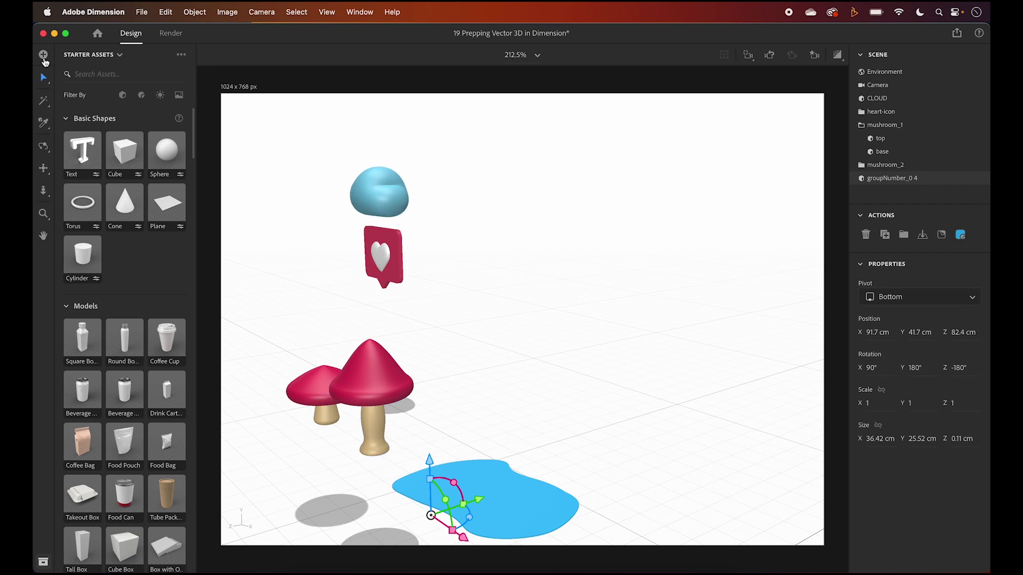
Step: Import the rock_1.obj 3D model from the OBJ folder
left_click(44, 56)
left_click(109, 135)
left_click(94, 78)
left_click(421, 288)
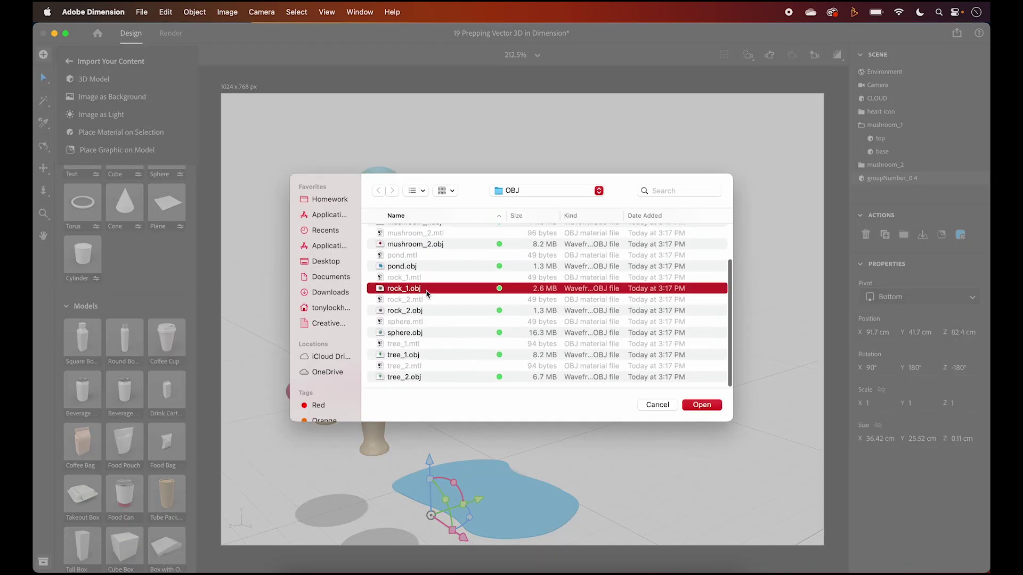
key("Return")
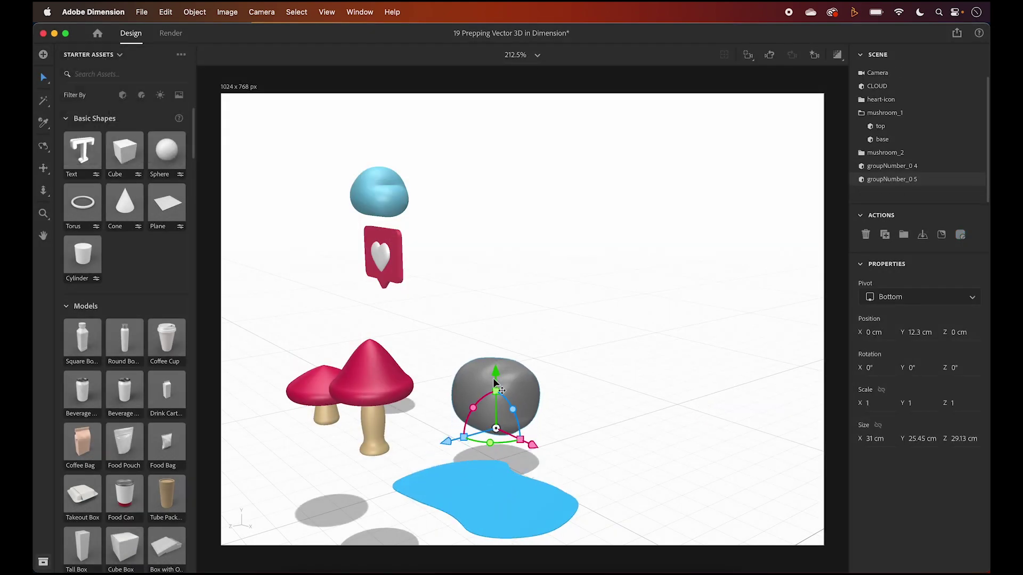
Step: Move the rock away from the other models to about Y 12.3 cm and Z -131.7 cm
left_click_drag(445, 441, 698, 357)
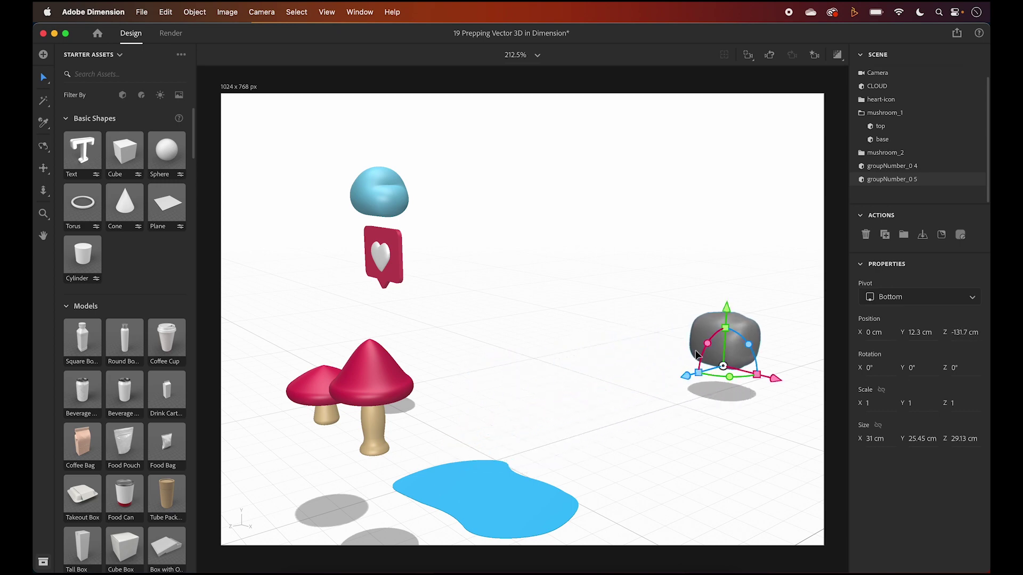
right_click_drag(566, 413, 787, 404)
right_click_drag(570, 394, 401, 429)
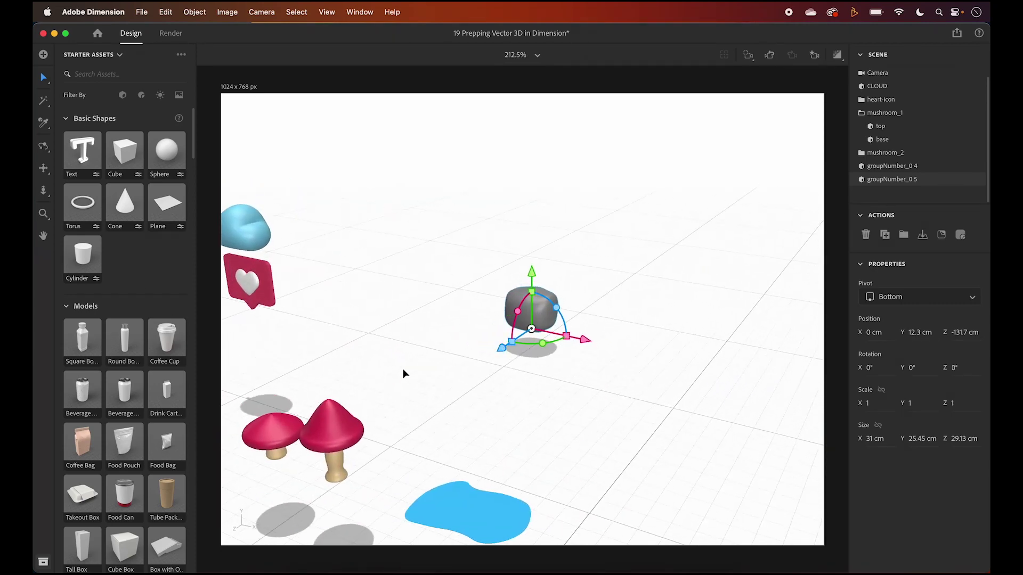
Step: Import the rock_2.obj 3D model and move it beside the first rock, to about X -66.5 cm and Z -126.1 cm
left_click(43, 56)
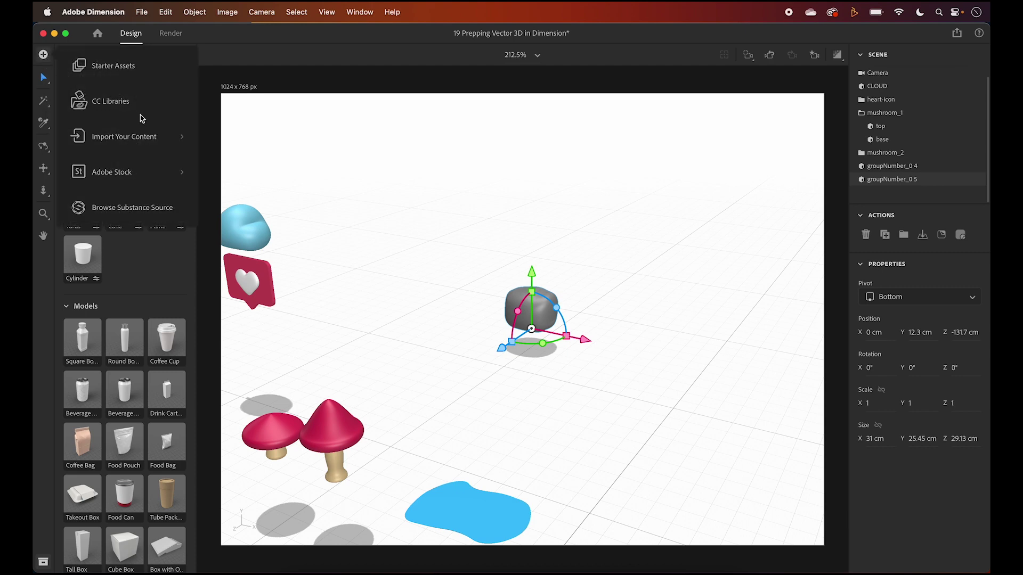
left_click(146, 139)
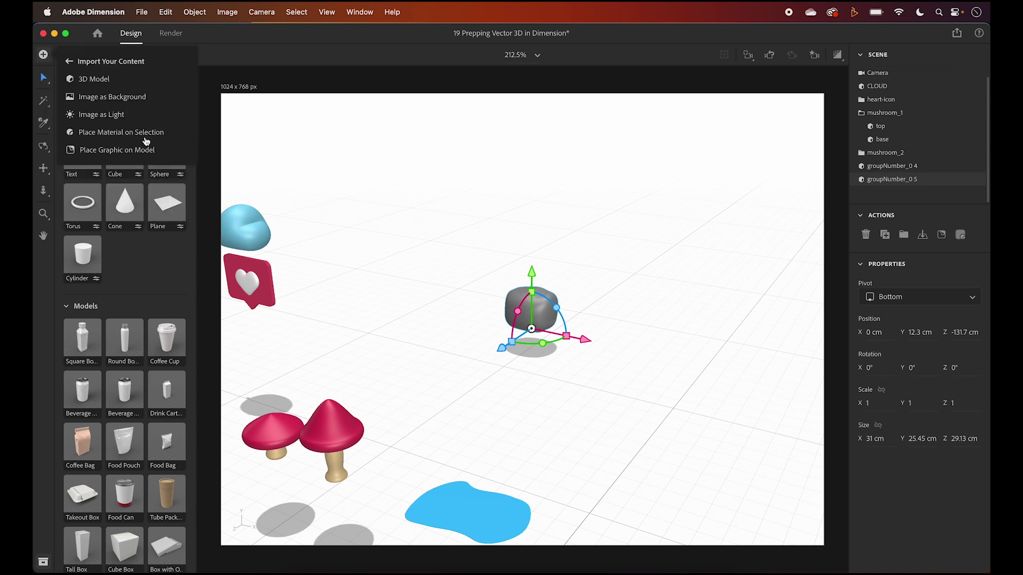
left_click(103, 85)
scroll(436, 356, "down", 2)
left_click(416, 328)
left_click(693, 403)
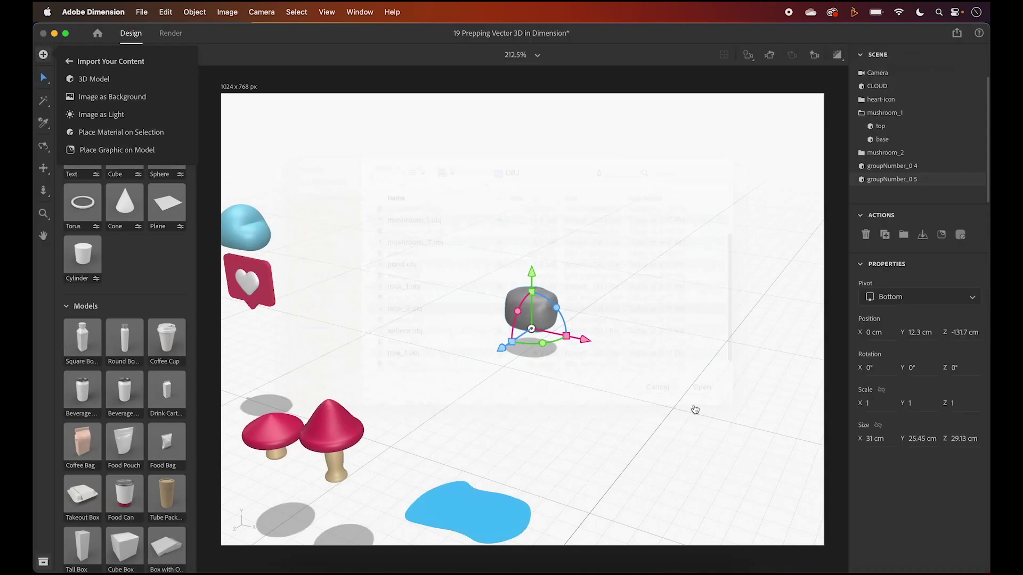
left_click_drag(396, 442, 506, 388)
left_click_drag(580, 363, 484, 342)
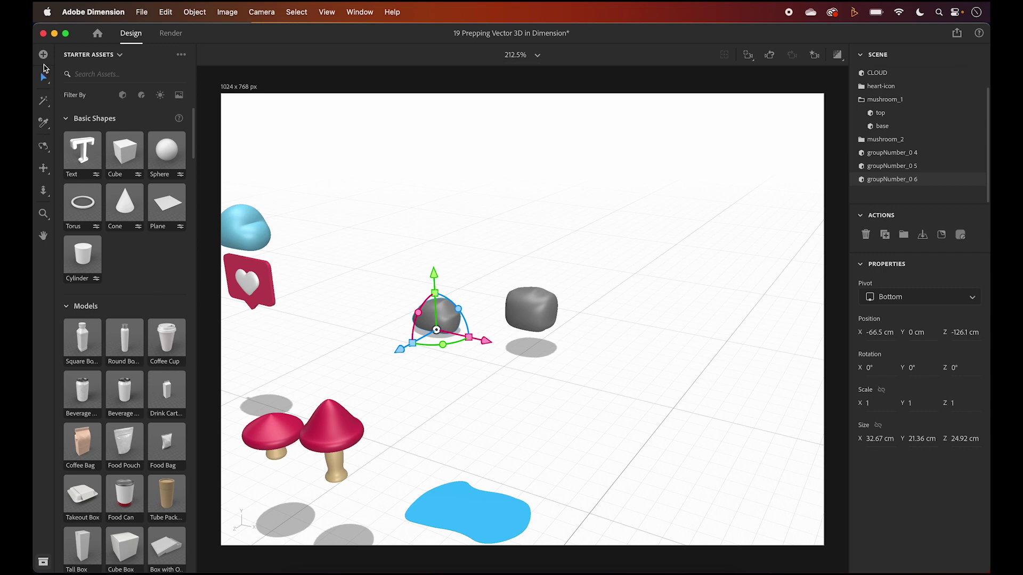
Step: Import the tree_1.obj 3D model from the OBJ folder
left_click(43, 55)
left_click(115, 137)
left_click(103, 79)
scroll(446, 331, "down", 5)
left_click(411, 354)
left_click(698, 407)
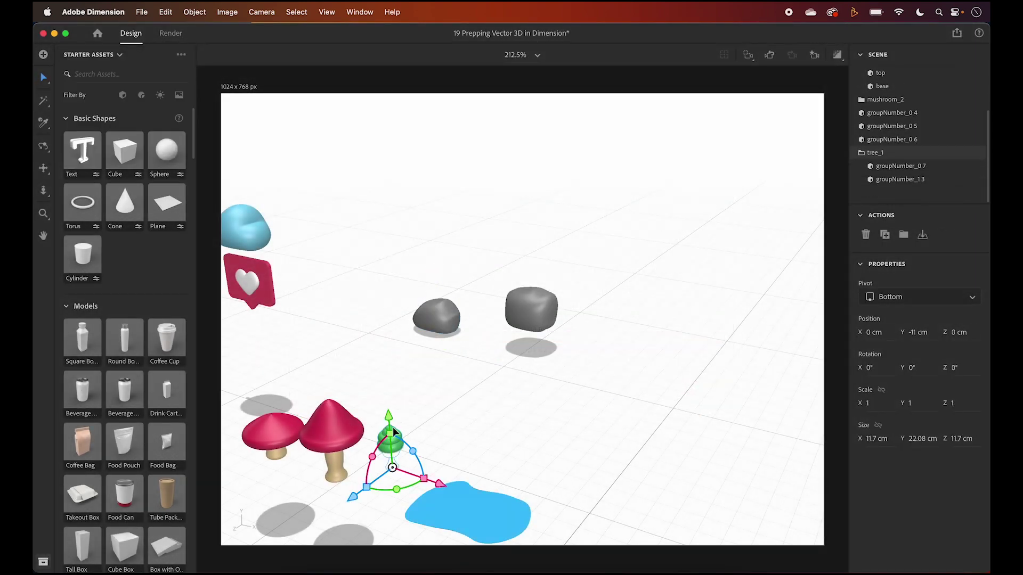
Step: Move the tree clear of the other models, to about X 63.8 cm, Y 4.9 cm and Z -109.2 cm
left_click_drag(387, 420, 385, 382)
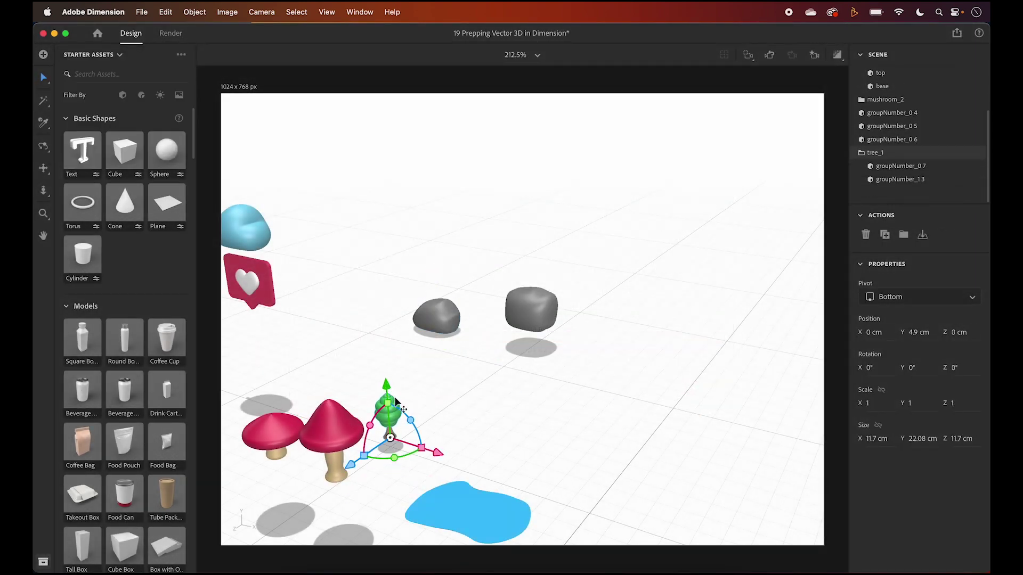
left_click_drag(364, 457, 563, 435)
left_click_drag(568, 372, 674, 397)
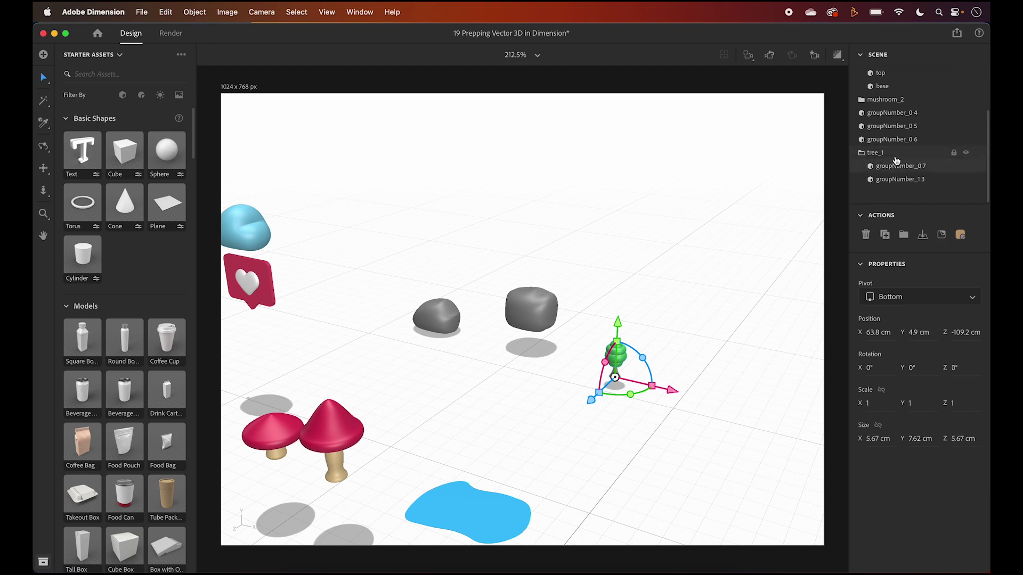
Step: Examine the trunk and foliage parts inside the tree_1 group, ending with the foliage part selected
mouse_move(609, 413)
middle_mouse_down()
mouse_move(433, 360)
mouse_move(599, 418)
middle_mouse_up()
left_click(600, 419)
left_click(877, 180)
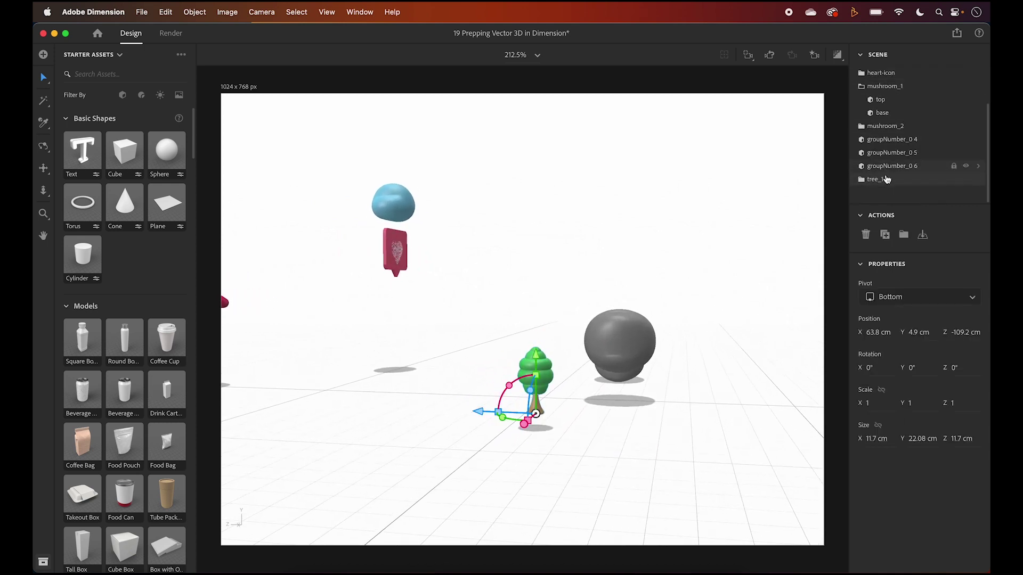
left_click(867, 180)
scroll(863, 155, "down", 2)
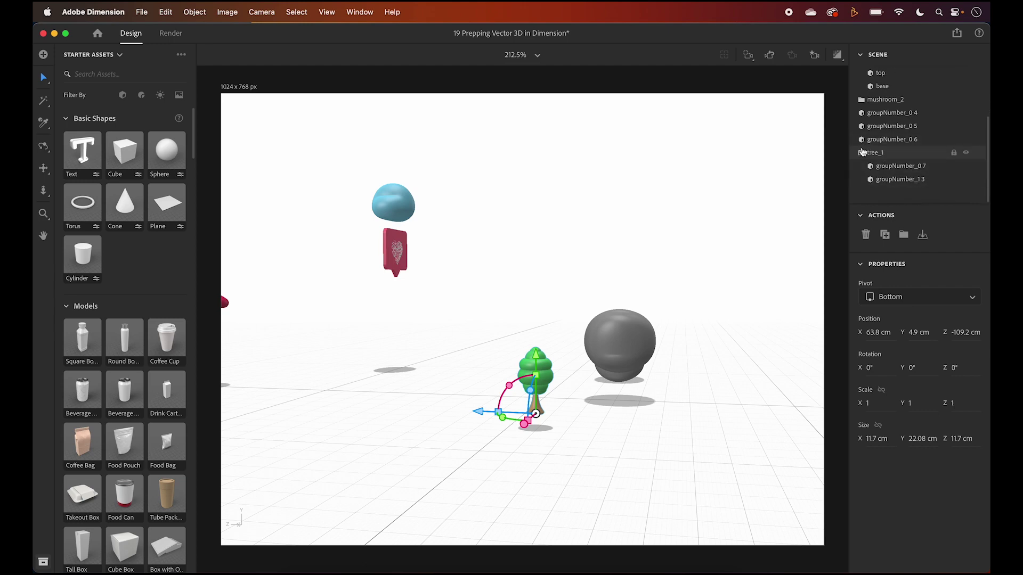
left_click(881, 168)
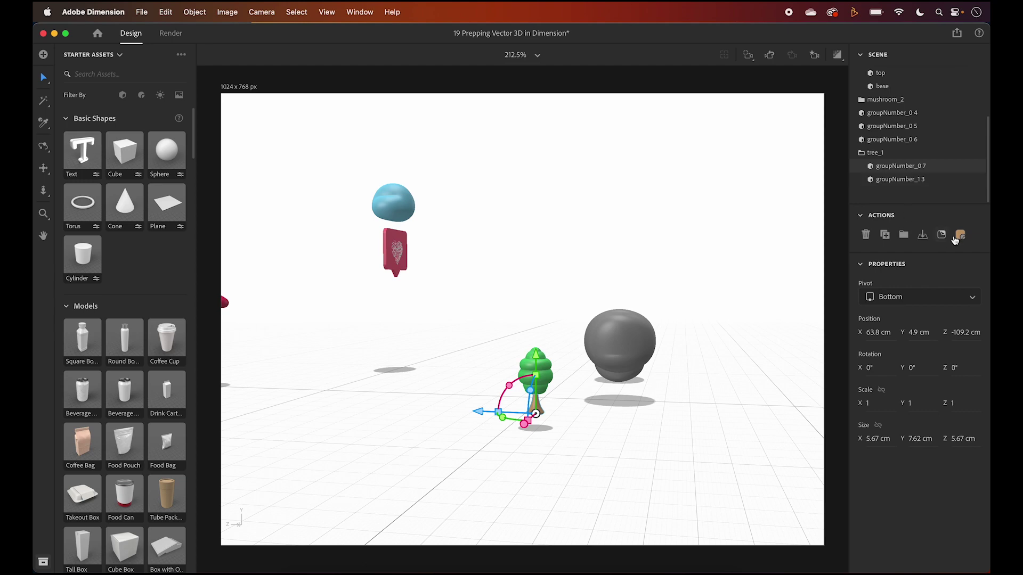
left_click(883, 181)
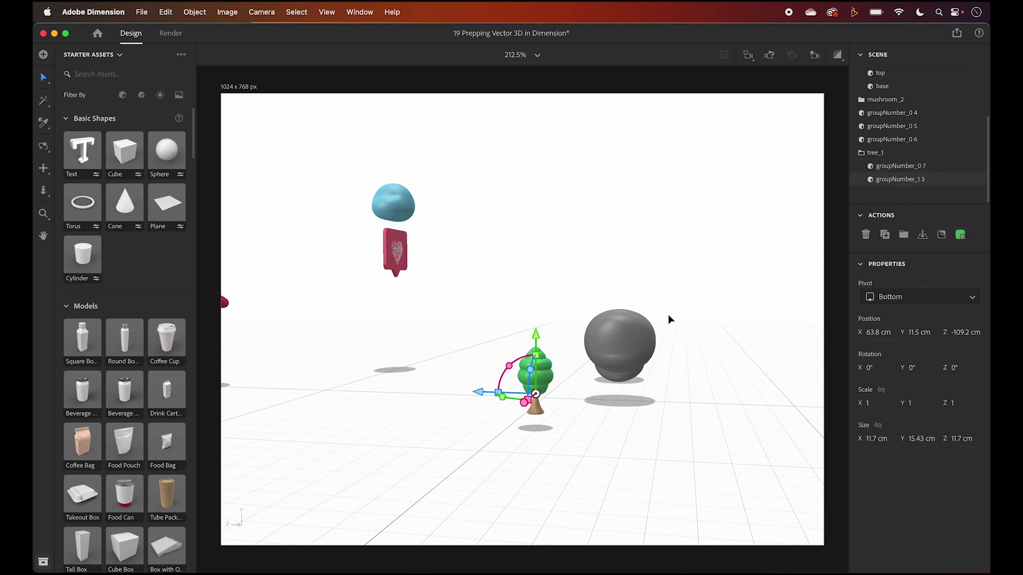
Step: Try scaling the tree_1 foliage to 1.7 along X only, and undo that scaling
right_click_drag(523, 444, 653, 475)
left_click_drag(869, 408, 906, 407)
middle_click_drag(610, 450, 807, 428)
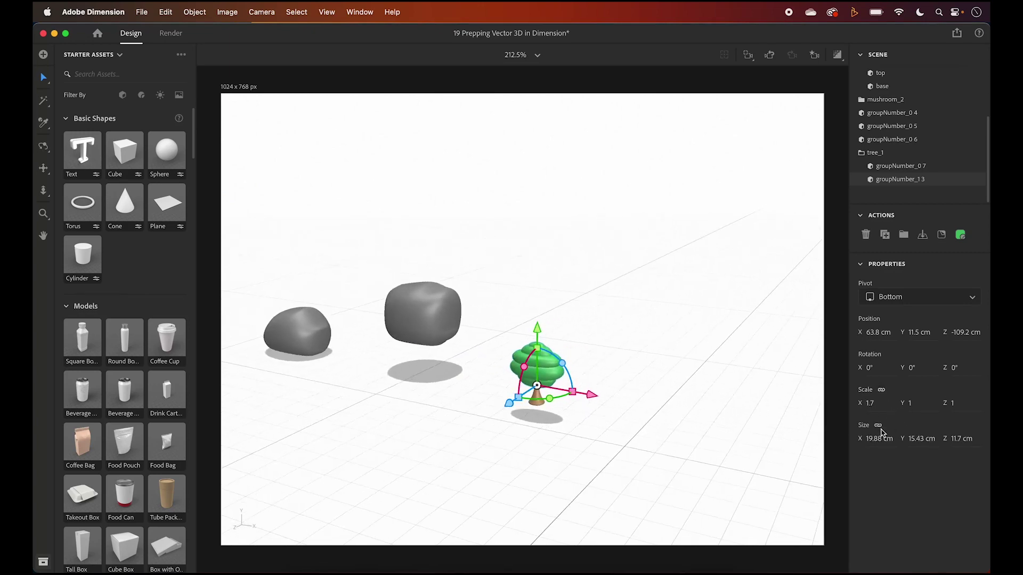
key("super+z")
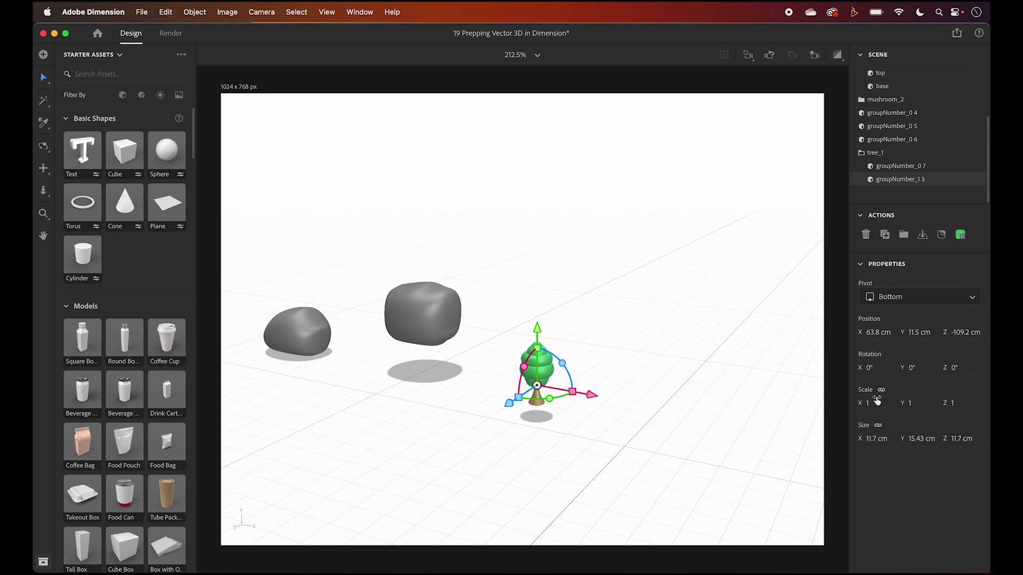
Step: Scale the tree_1 foliage proportionally to 1.9 on all axes, keeping it in place on the trunk
left_click_drag(867, 408, 900, 408)
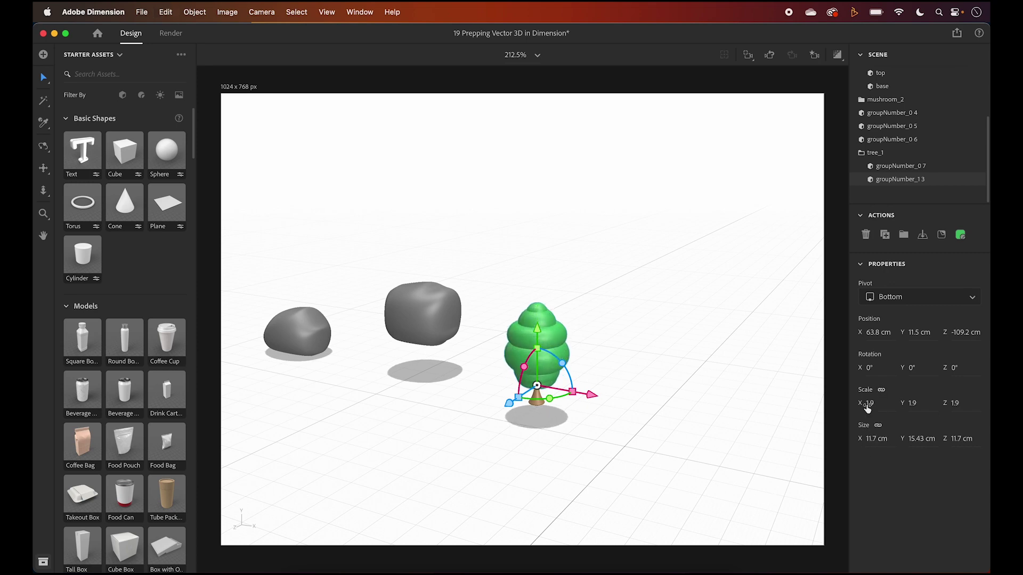
left_click_drag(504, 404, 570, 338)
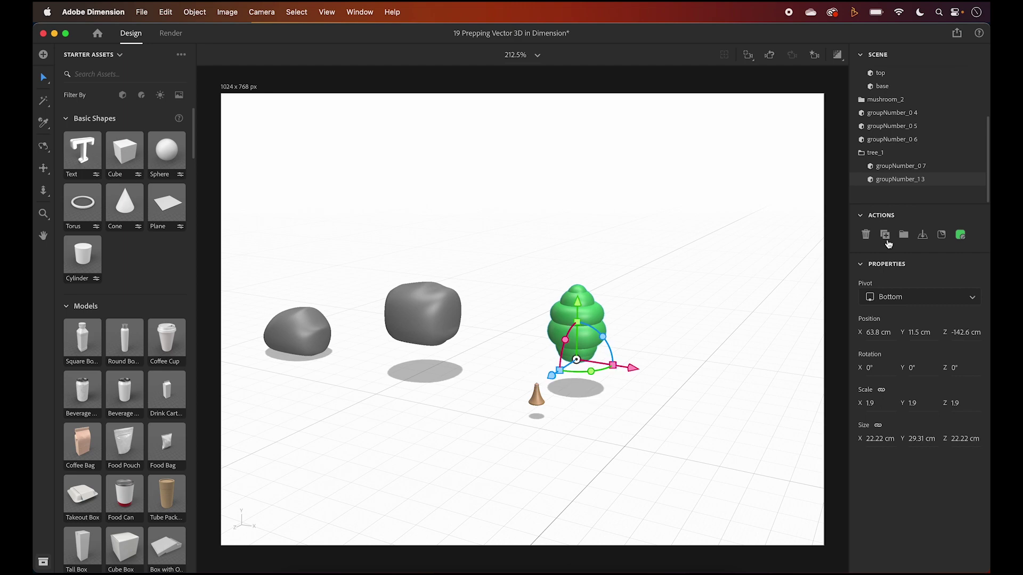
key("super+z")
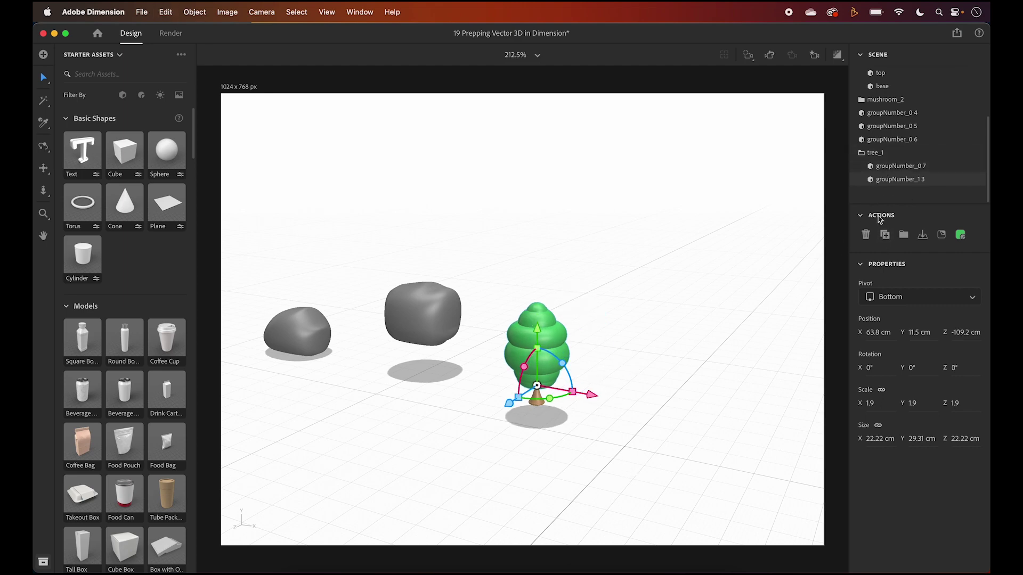
Step: Collapse the tree_1 and mushroom_1 groups in the scene list
scroll(860, 159, "up", 2)
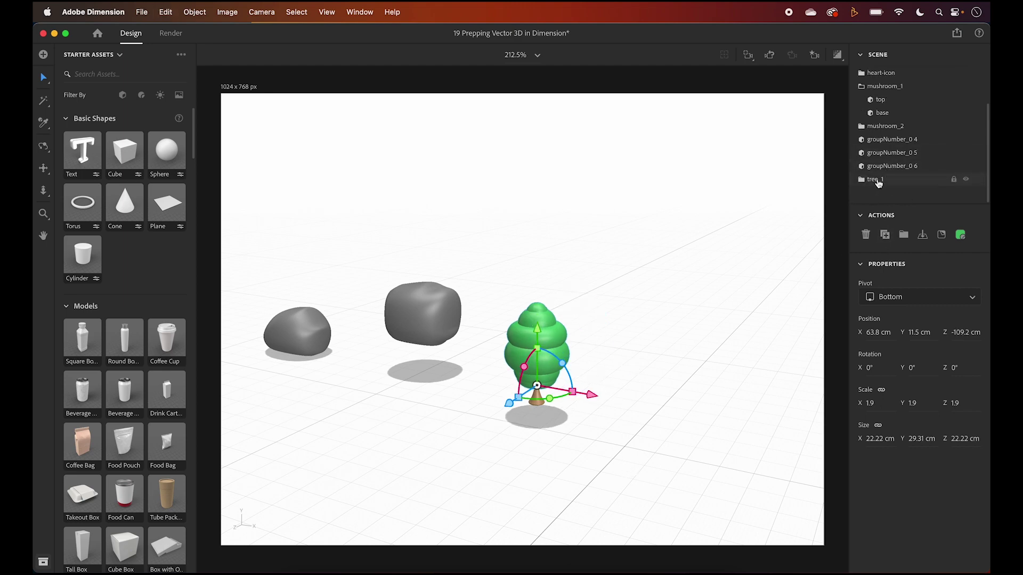
left_click(879, 180)
scroll(868, 160, "up", 3)
left_click(878, 124)
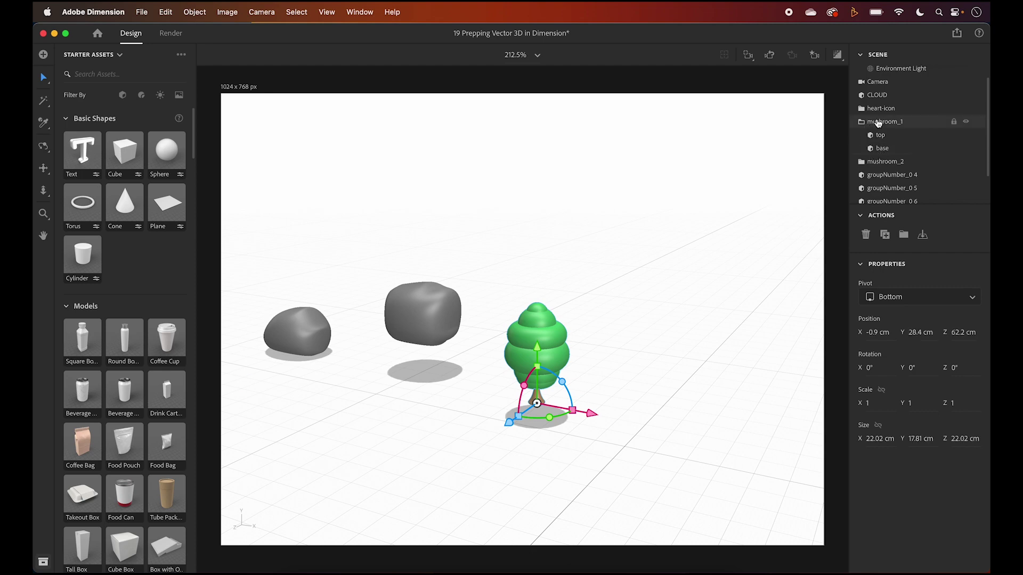
left_click(861, 123)
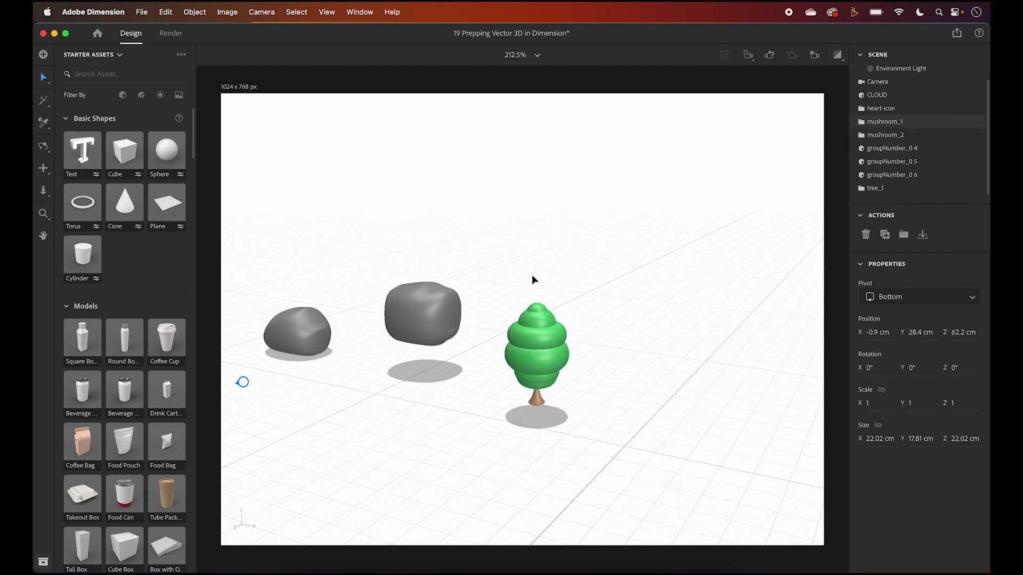
Step: Rename the two rock models rock1 and rock2, with rock1 being the blockier one
left_click(429, 319)
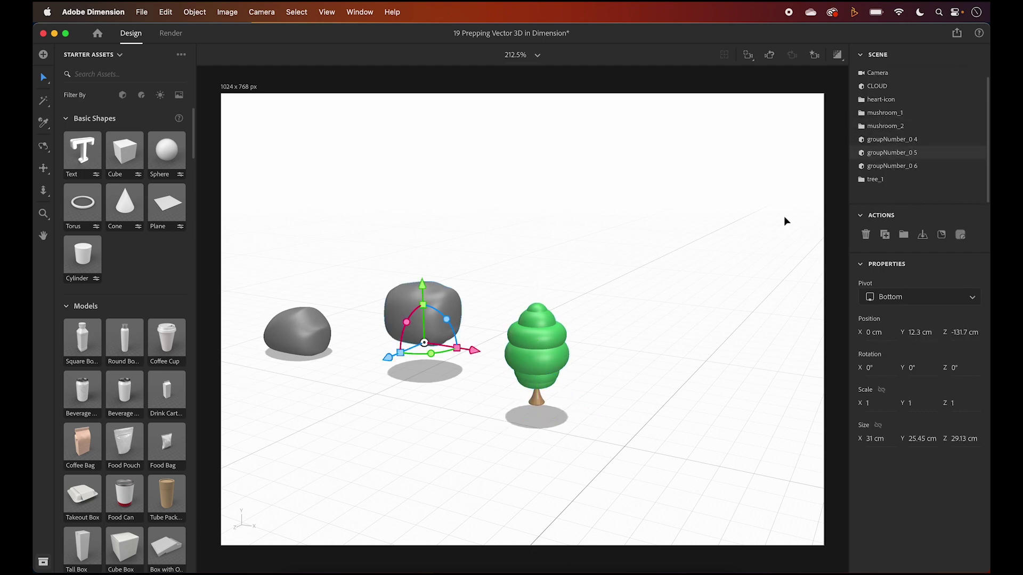
double_click(888, 153)
type("roc")
key("Return")
left_click(881, 166)
double_click(882, 167)
type("r")
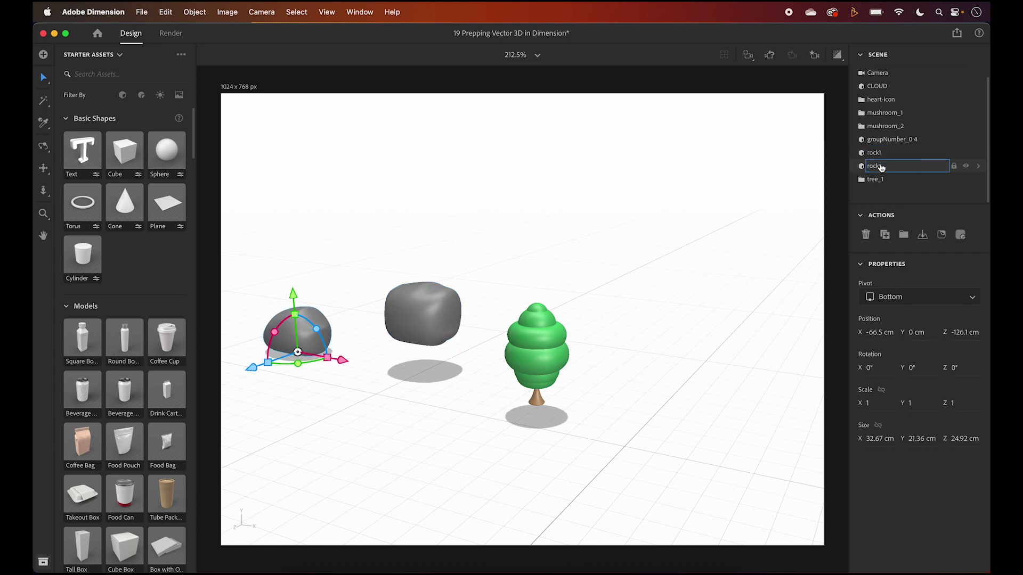
Step: Rename the flat blue water model as pond
left_click(883, 140)
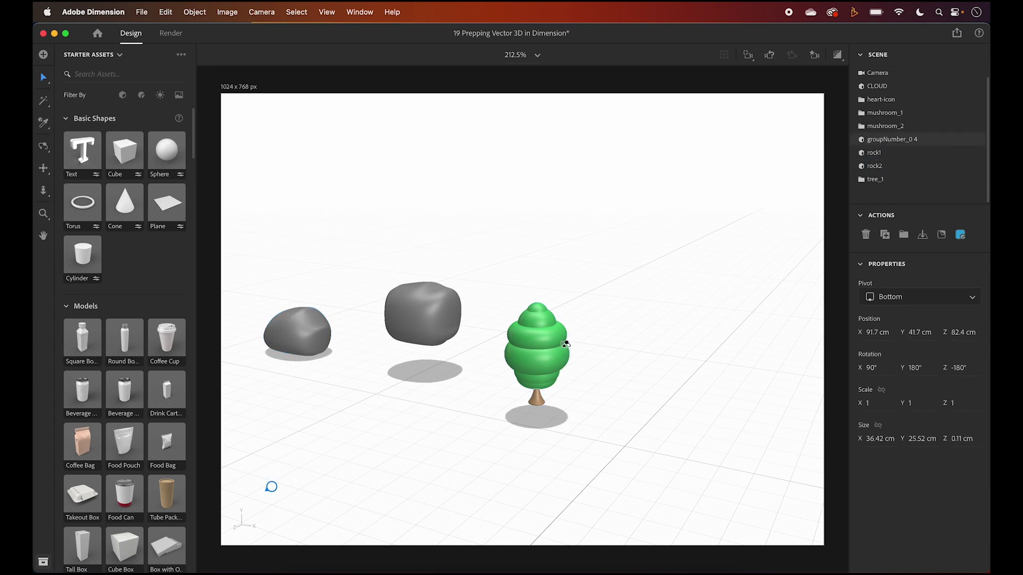
right_click_drag(564, 342, 377, 308)
left_click_drag(377, 308, 259, 317)
double_click(895, 141)
type("po")
key("Return")
Step: Import the tree_2.obj 3D model from the OBJ folder
middle_click_drag(373, 382, 557, 419)
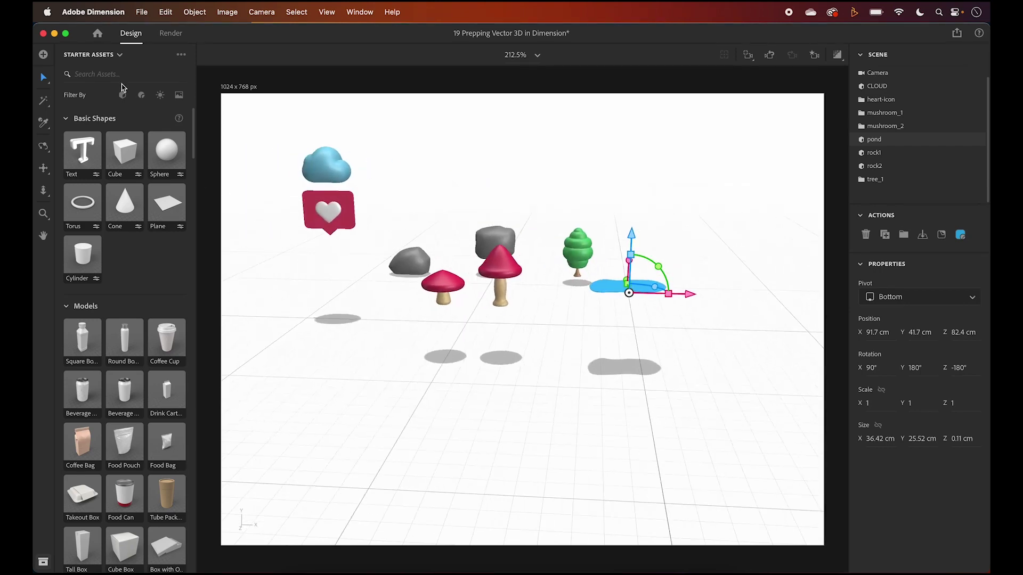
left_click(43, 55)
left_click(163, 140)
left_click(94, 79)
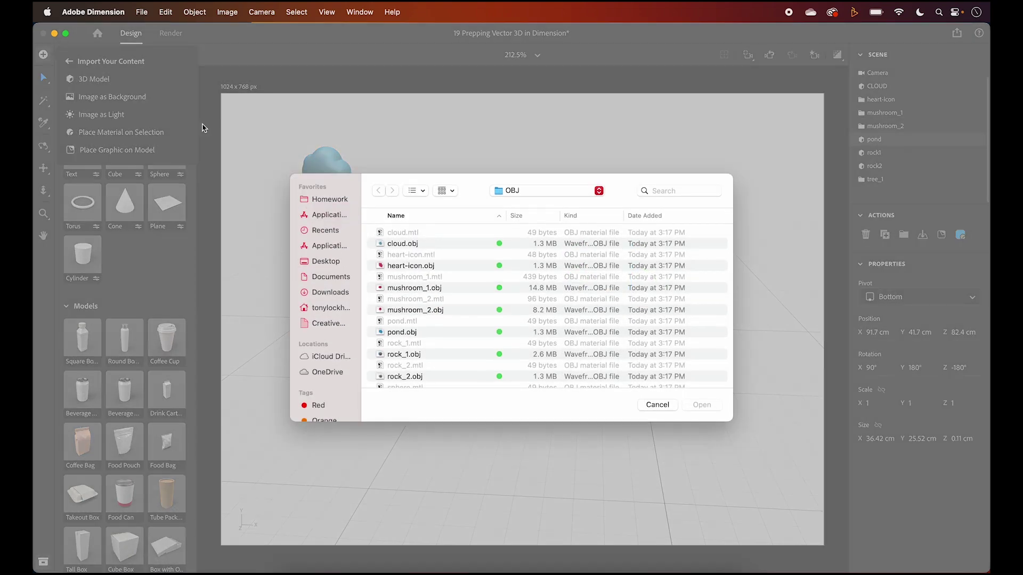
scroll(381, 322, "down", 3)
left_click(418, 379)
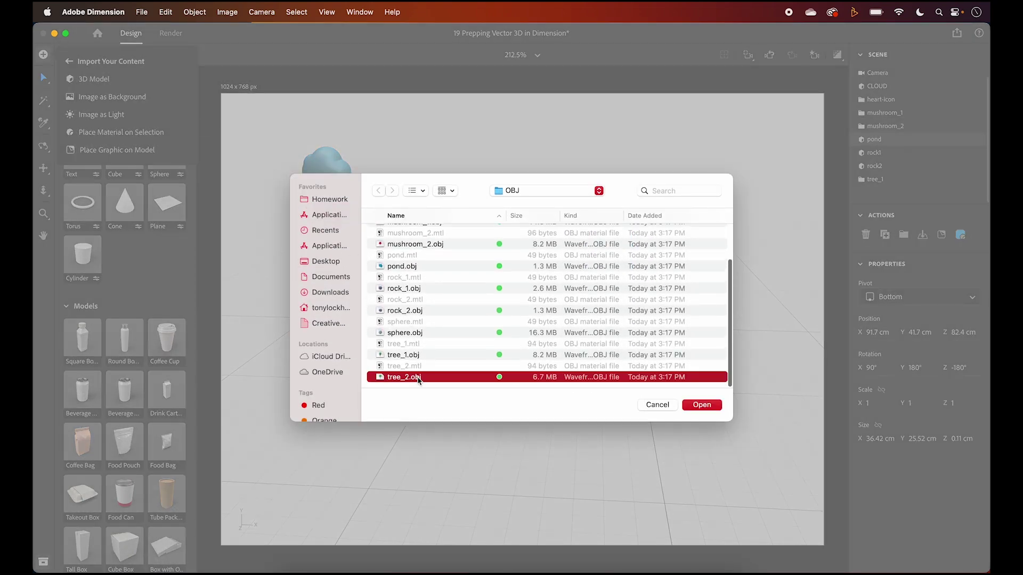
left_click(712, 405)
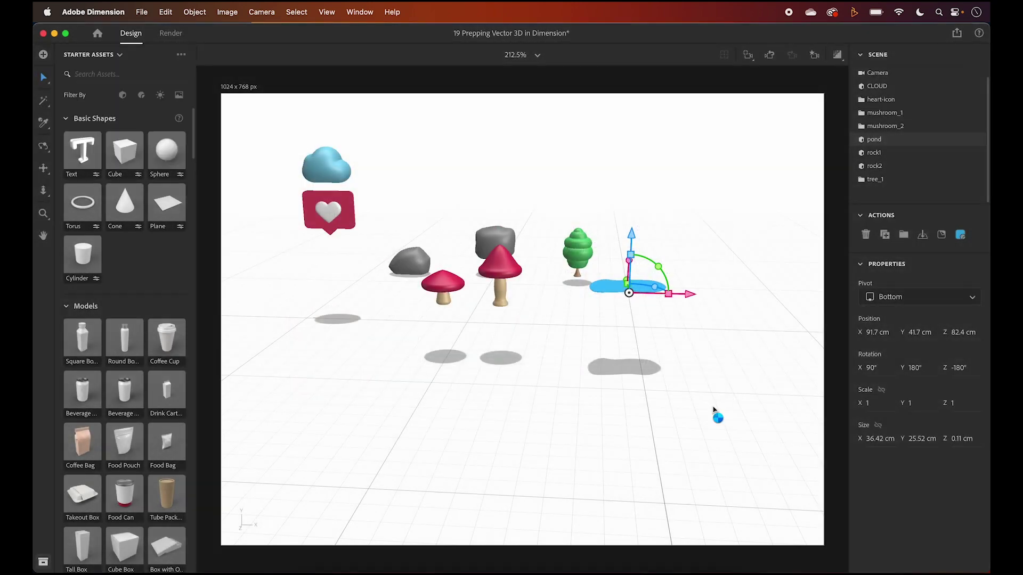
Step: Move tree_2 along X to about 145.1 cm and enlarge it proportionally with its scale axes linked
left_click_drag(585, 415, 492, 209)
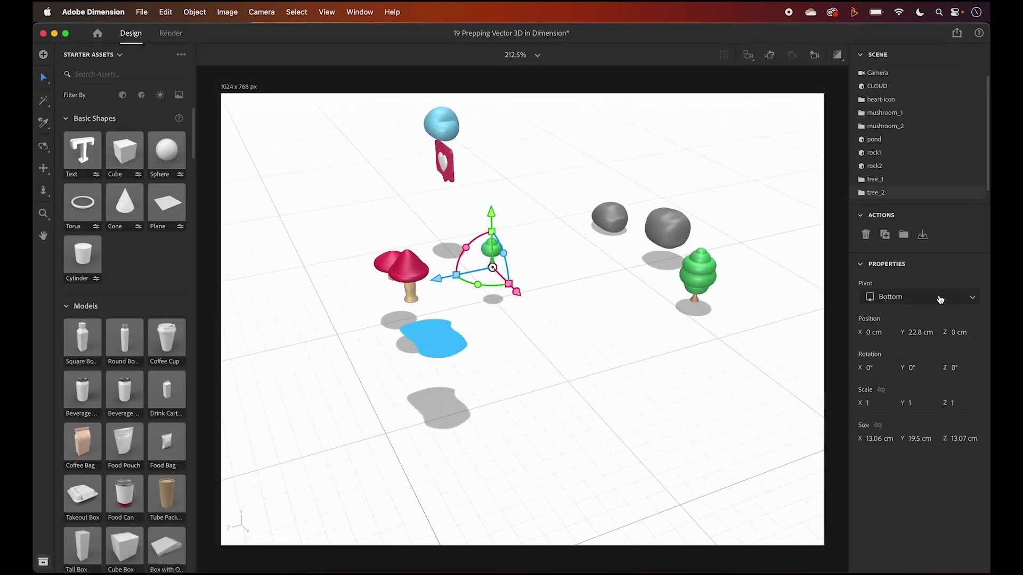
left_click_drag(516, 294, 645, 440)
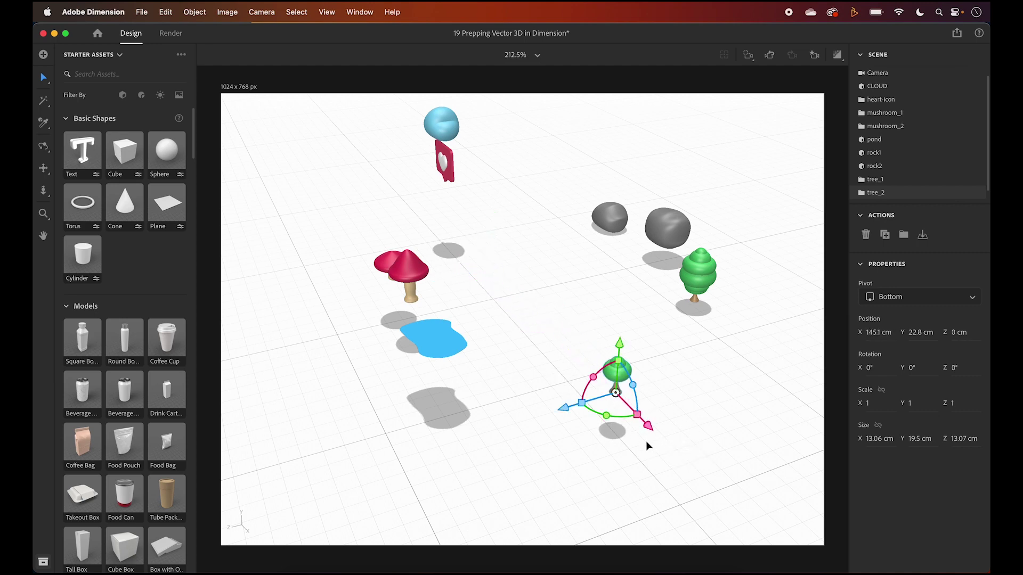
left_click(882, 392)
left_click_drag(868, 406, 877, 406)
Step: Position tree_2 next to tree_1 at the far side of the scene and lower it slightly
left_click_drag(564, 408, 723, 358)
right_click_drag(674, 388, 779, 345)
left_click_drag(744, 306, 684, 300)
left_click_drag(631, 232, 632, 250)
Step: Examine the base color and hex value of the pond's material, and return to the pond model
left_click(554, 375)
right_click_drag(549, 380, 510, 450)
left_click(874, 126)
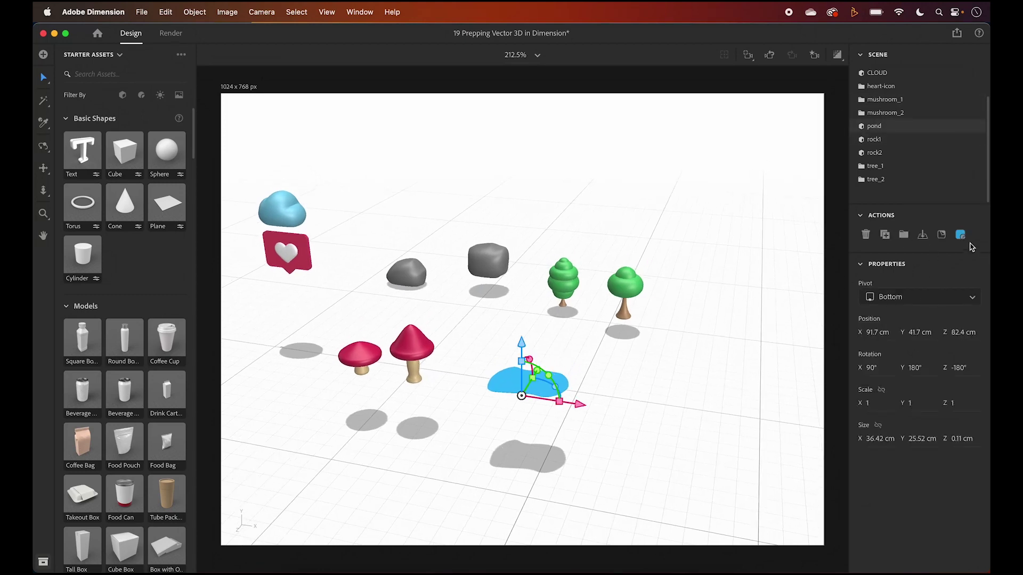
left_click(960, 235)
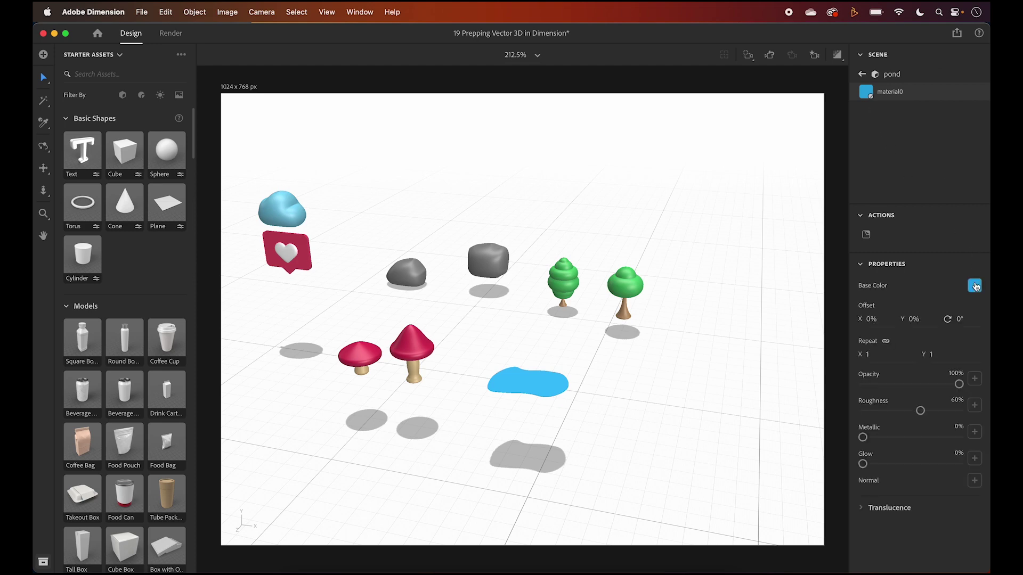
left_click(861, 74)
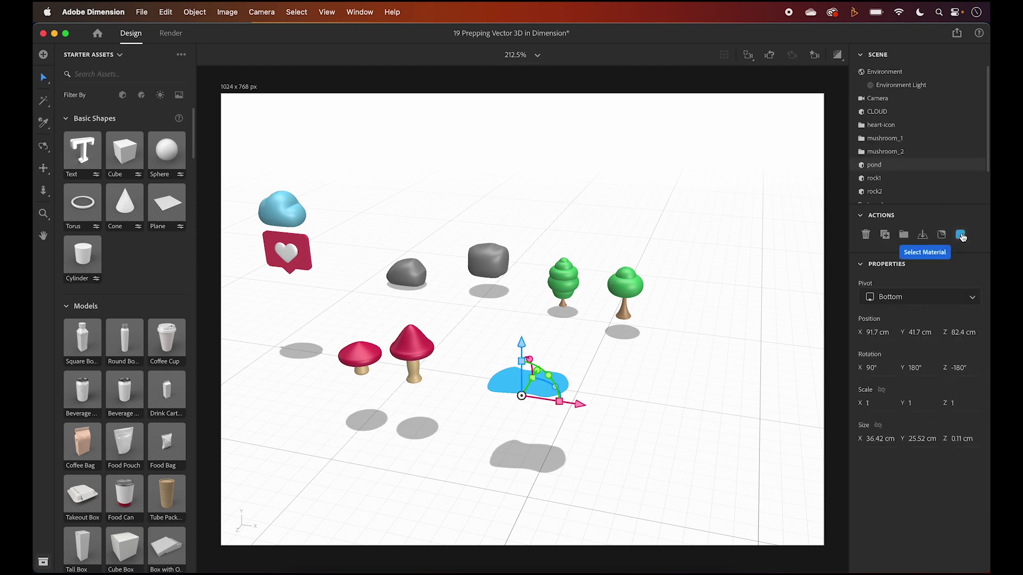
left_click(960, 235)
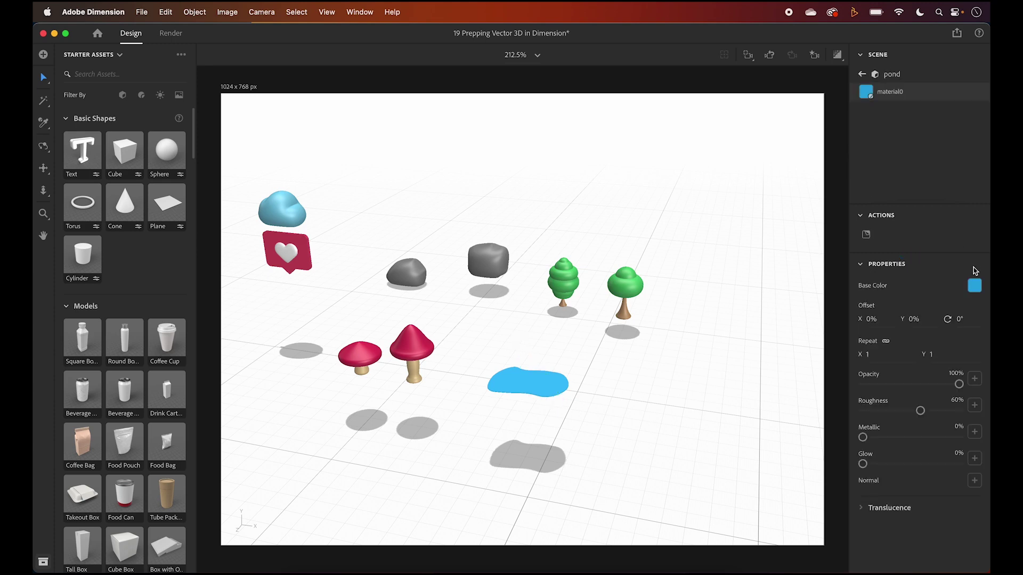
left_click(974, 287)
double_click(856, 376)
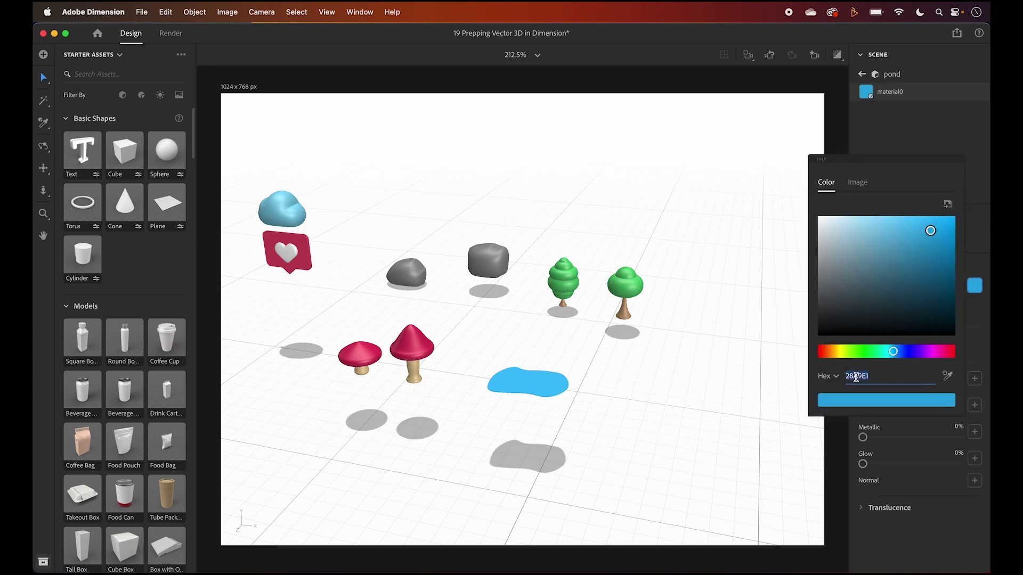
left_click(904, 132)
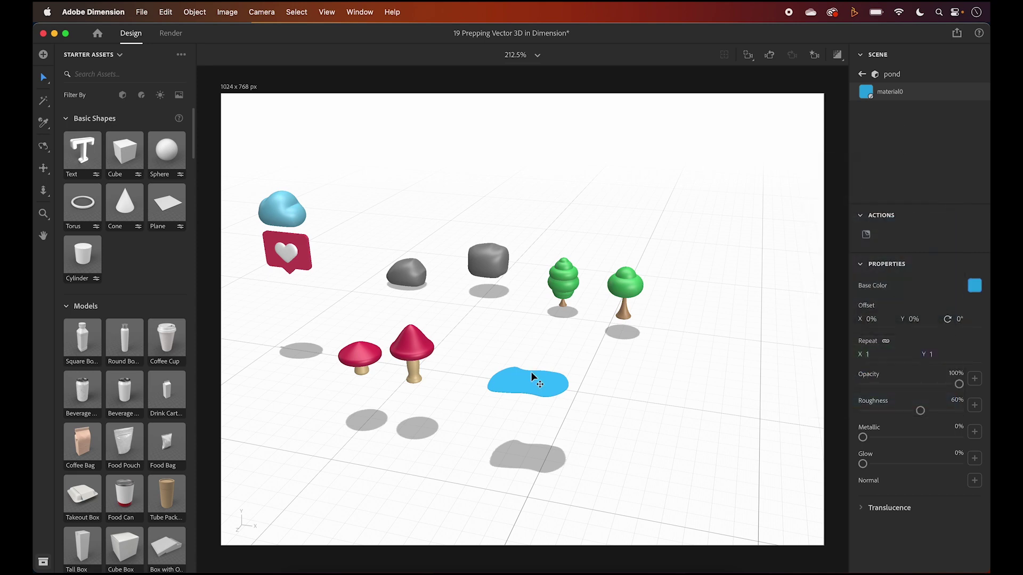
scroll(457, 358, "up", 5)
right_click_drag(427, 402, 386, 401)
key("Escape")
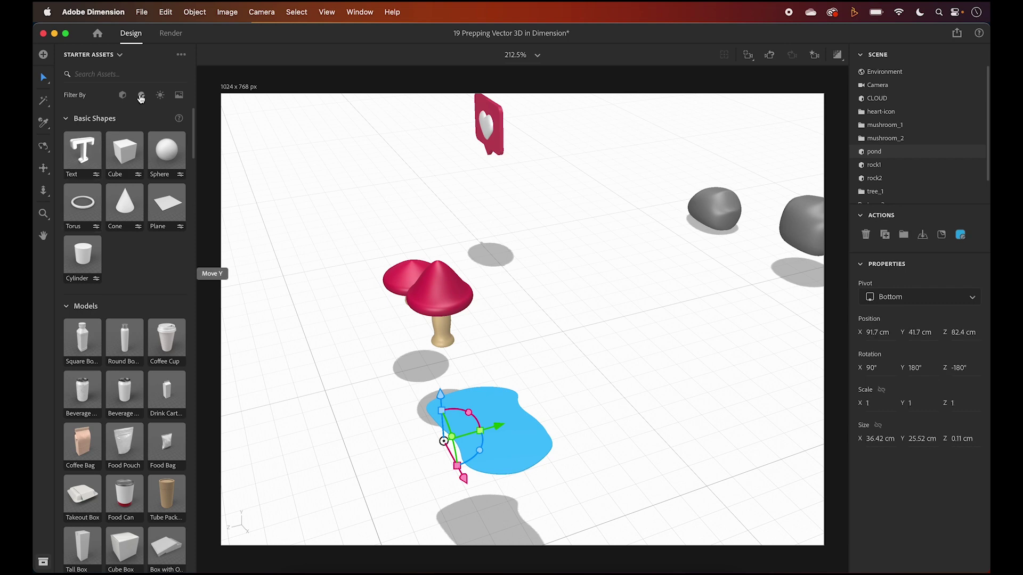
Step: Apply the Water starter material to the pond model
left_click(141, 96)
scroll(86, 410, "down", 10)
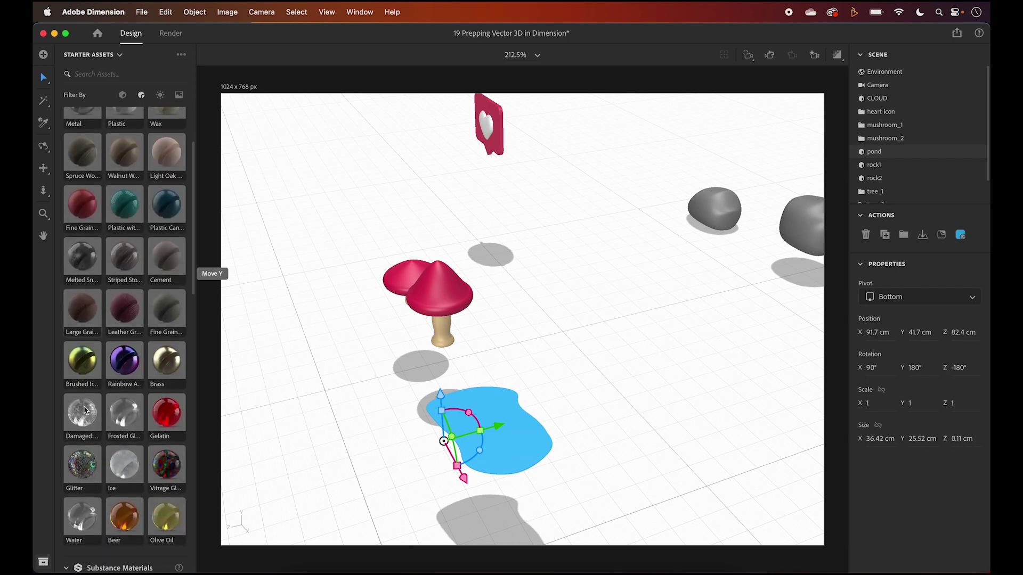
scroll(86, 410, "down", 1)
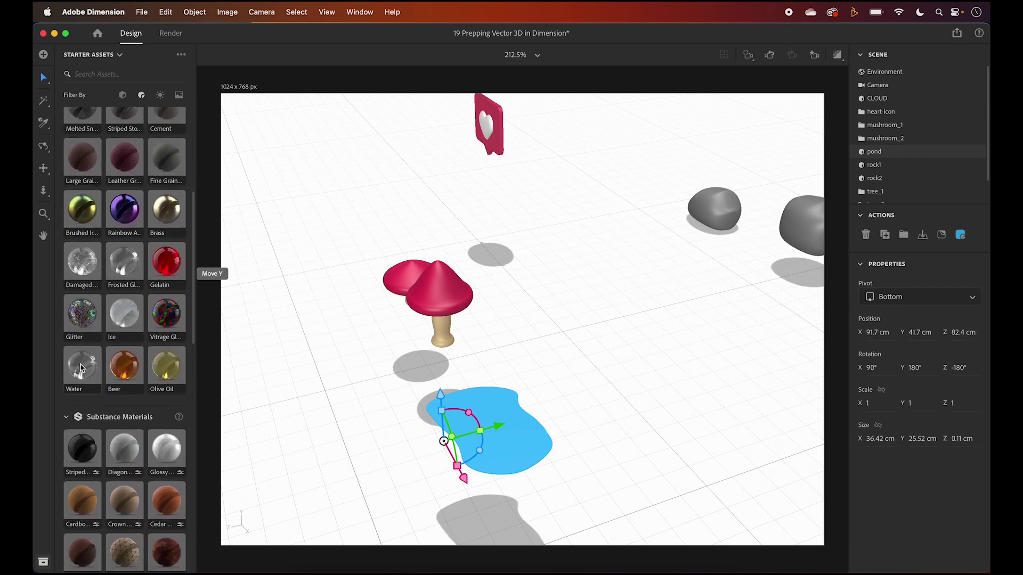
left_click(81, 367)
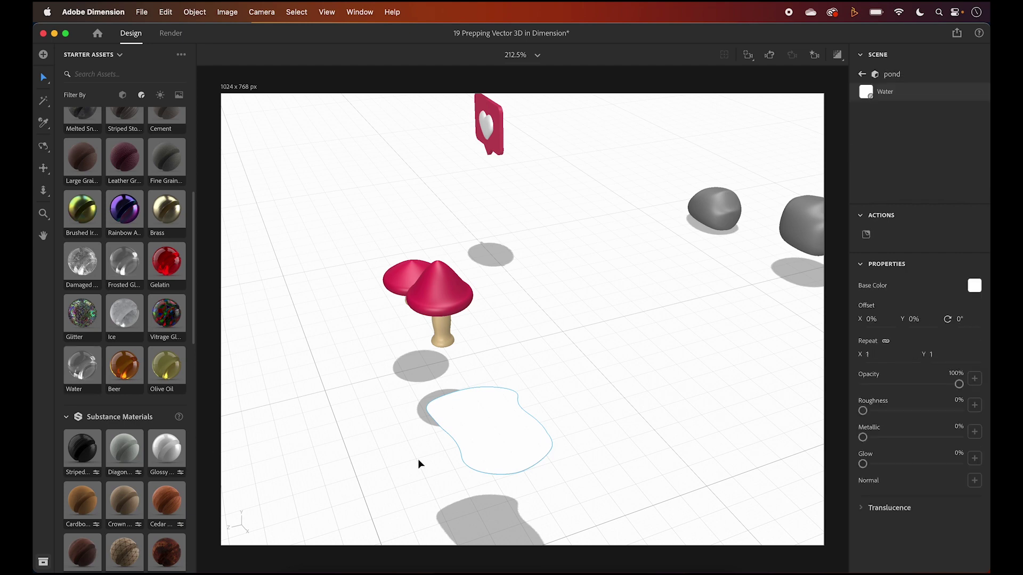
Step: Set the base color of the pond's Water material to the saved blue swatch and return to the scene list
left_click(974, 286)
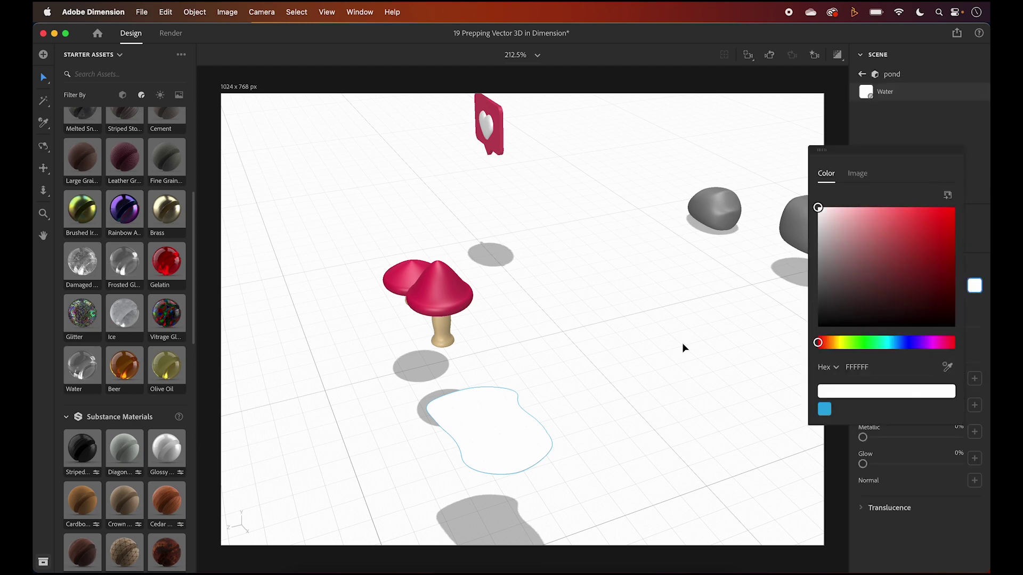
left_click(827, 415)
left_click_drag(623, 443, 615, 495, "alt")
left_click(879, 126)
left_click(862, 74)
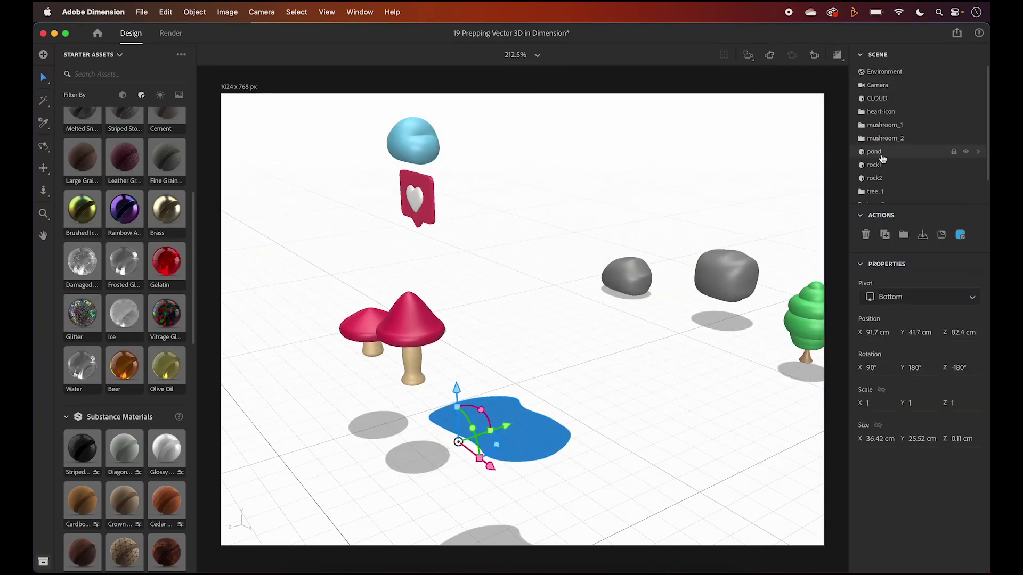
Step: Expand the mushroom_1 group and add a Sphere basic shape near its cap
left_click(863, 100)
left_click(862, 99)
left_click(879, 113)
left_click_drag(591, 394, 531, 514, "alt")
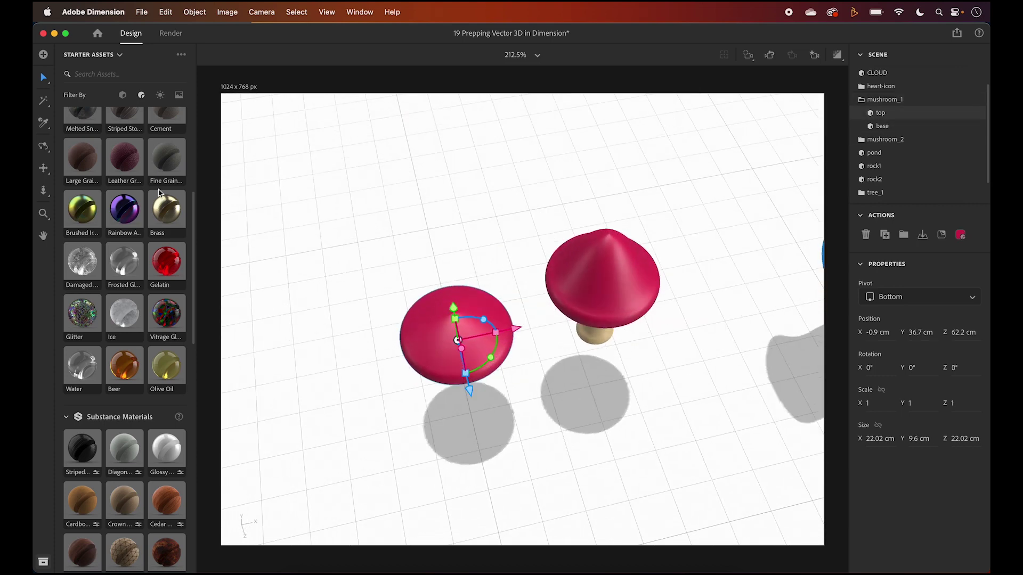
left_click(122, 95)
scroll(155, 145, "up", 5)
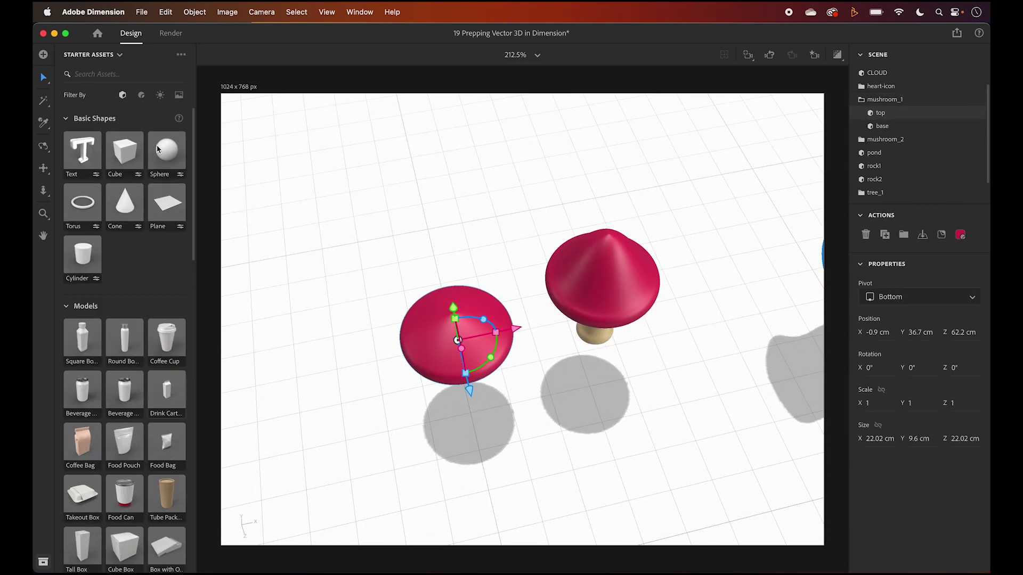
left_click(166, 149)
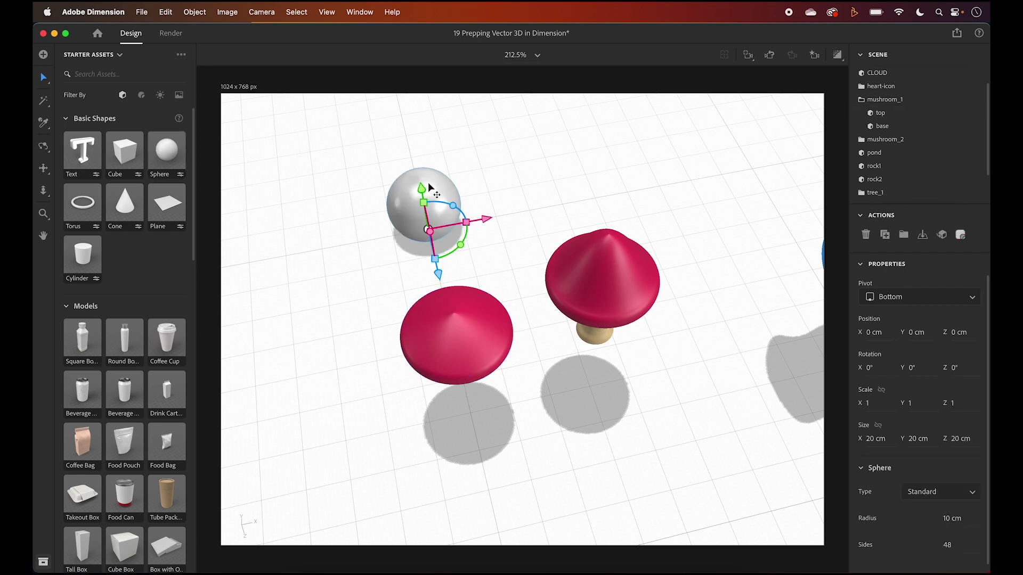
Step: Set the base color of the new sphere's Default Material to near white, F5F5F5
double_click(883, 181)
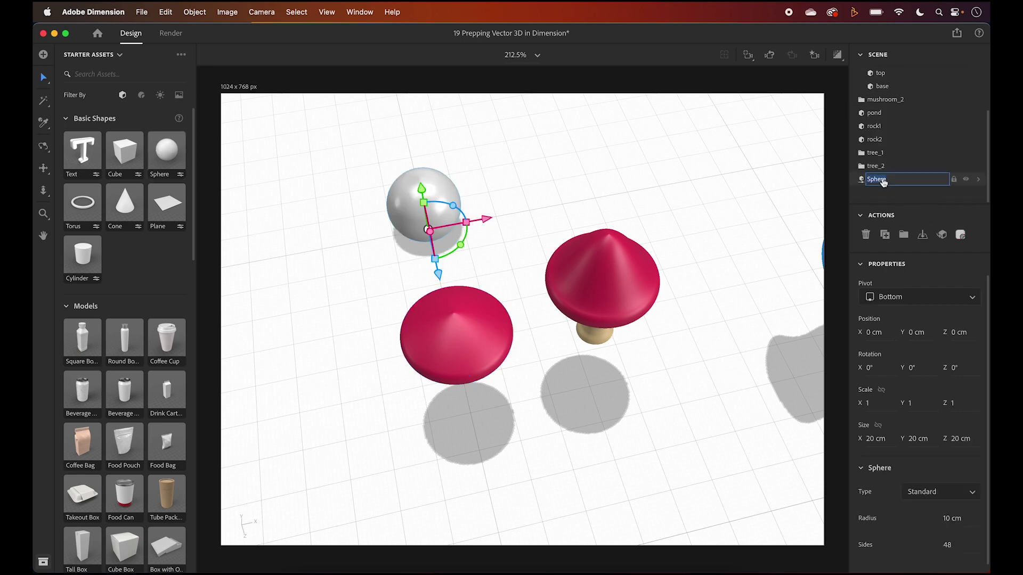
left_click(979, 181)
left_click(979, 181)
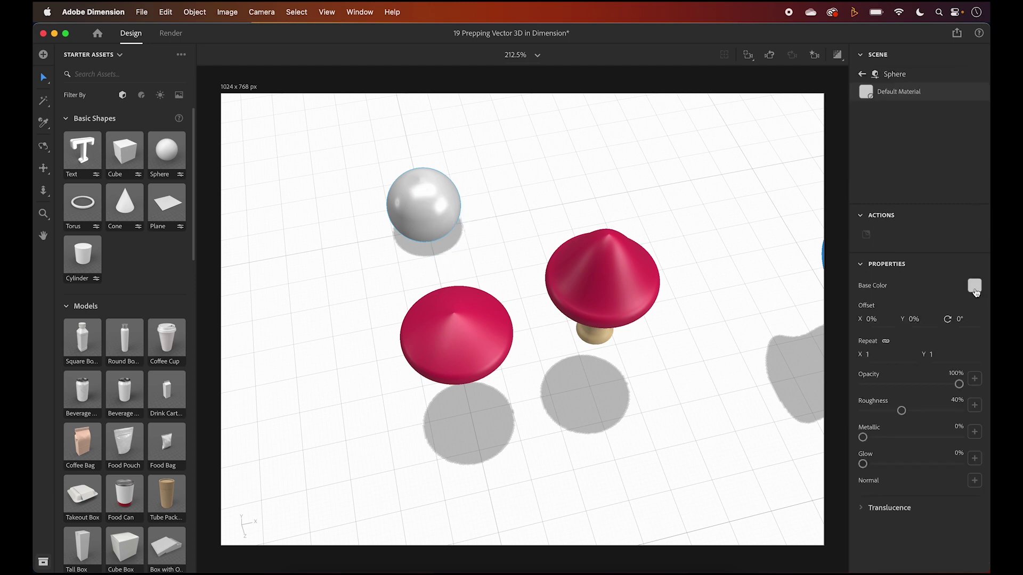
left_click(973, 288)
left_click_drag(820, 218, 816, 212)
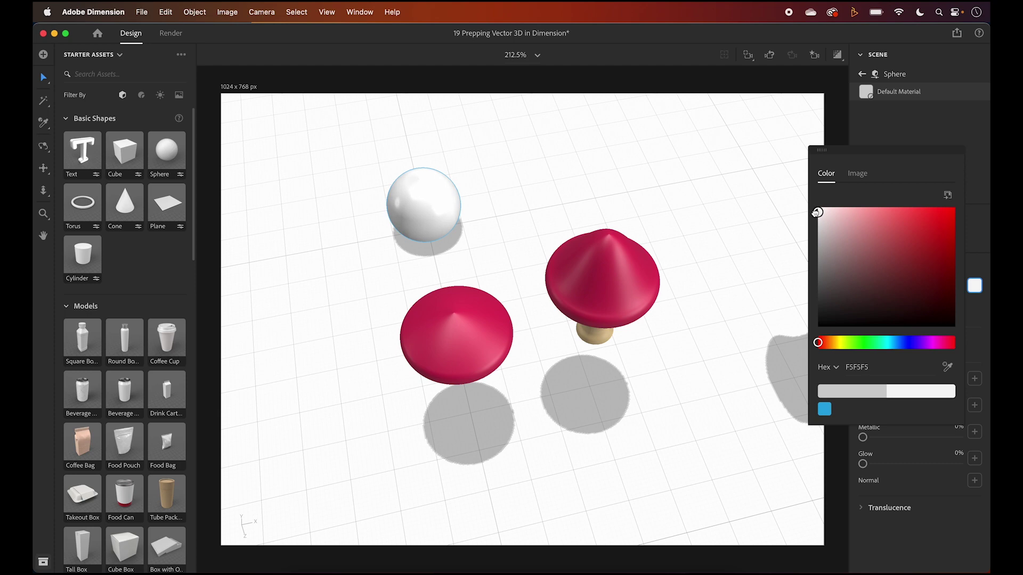
left_click(932, 135)
Step: Set the roughness of the white sphere's material to 100%, keeping its glow at 0%
left_click_drag(901, 411, 847, 424)
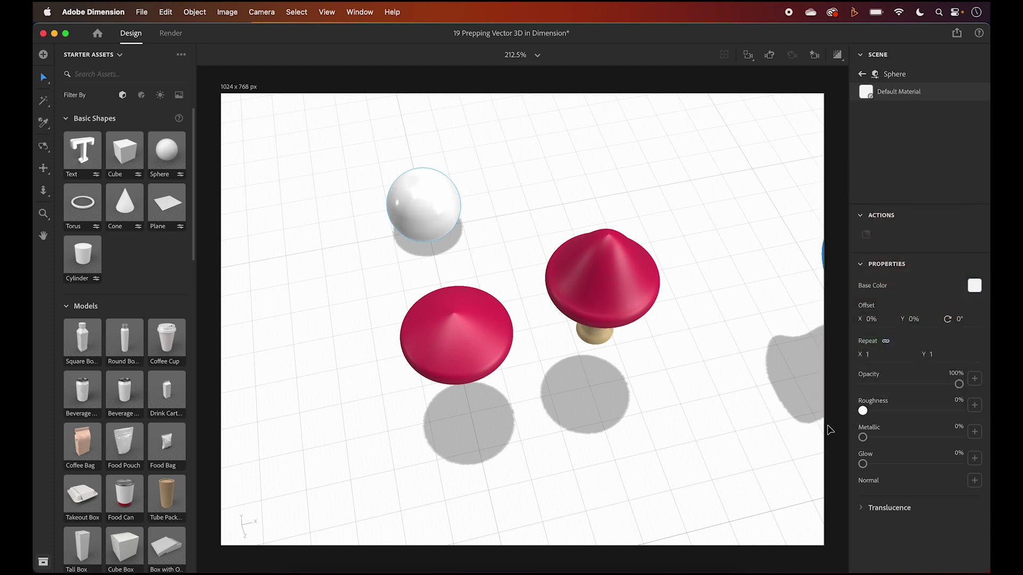
left_click_drag(855, 429, 961, 411)
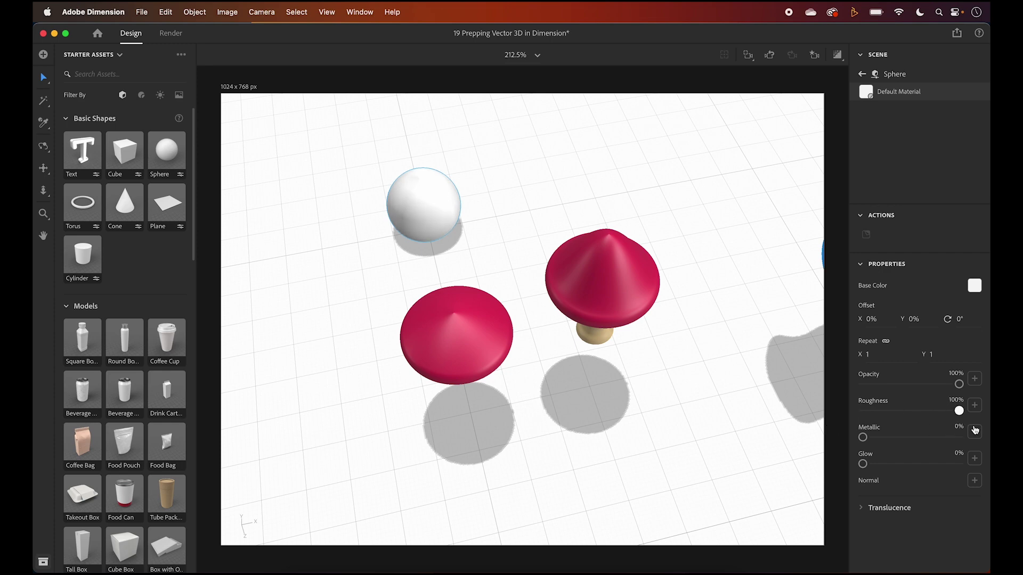
left_click_drag(862, 465, 797, 456)
Step: Adjust the index of refraction slightly in the white sphere's translucence settings and return to the scene list
left_click(862, 509)
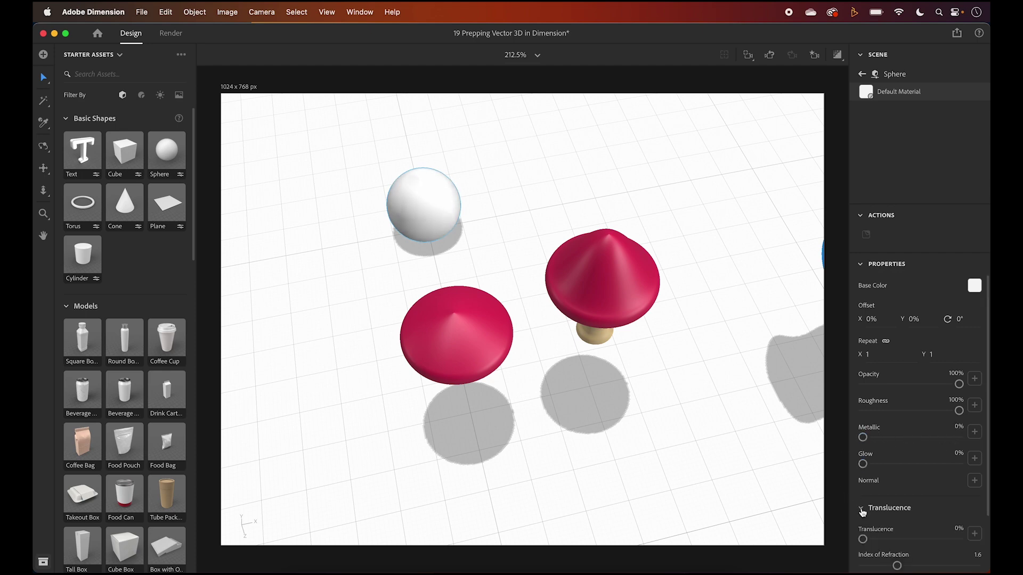
scroll(898, 533, "down", 3)
mouse_move(862, 470)
left_mouse_down()
mouse_move(950, 468)
mouse_move(862, 470)
left_mouse_up()
mouse_move(897, 499)
left_mouse_down()
mouse_move(878, 500)
mouse_move(908, 498)
left_mouse_up()
right_click_drag(685, 500, 558, 471)
scroll(559, 471, "down", 3)
middle_click_drag(557, 471, 764, 237)
left_click(863, 75)
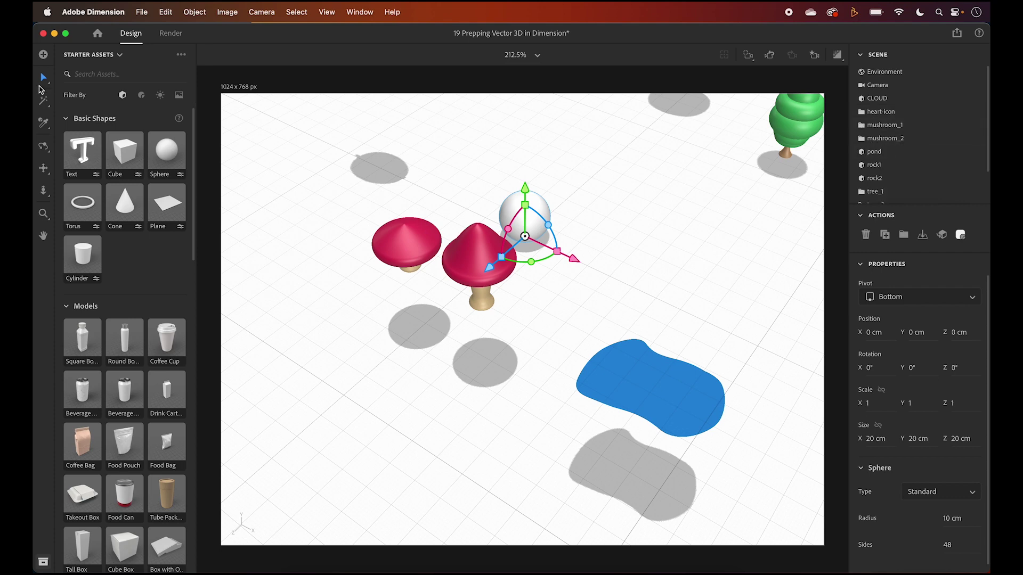
Step: Import the light blue ball as a 3D model and move it to X 82.4 cm, Y 21.5 cm beside the pond
left_click(43, 55)
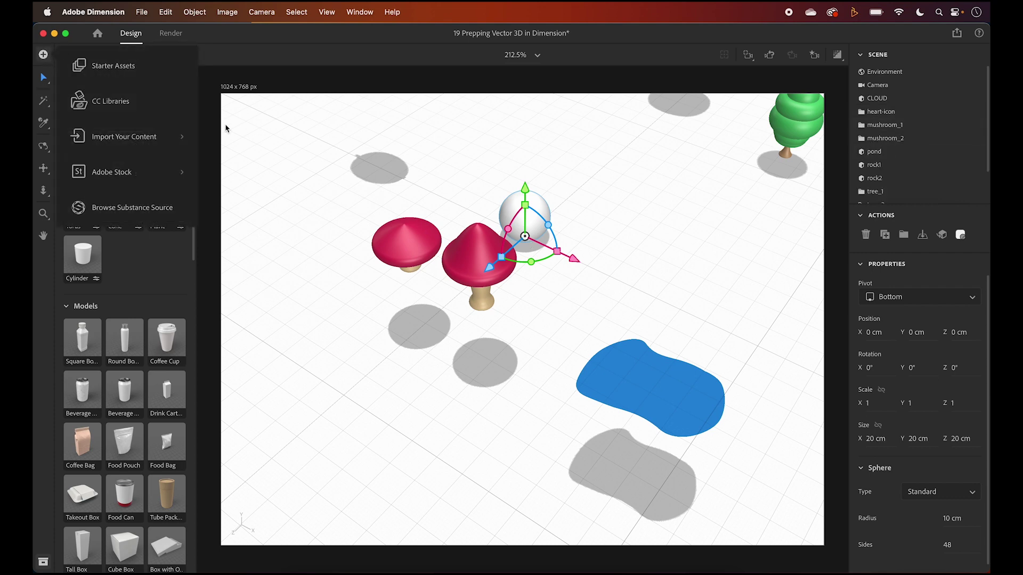
left_click(134, 141)
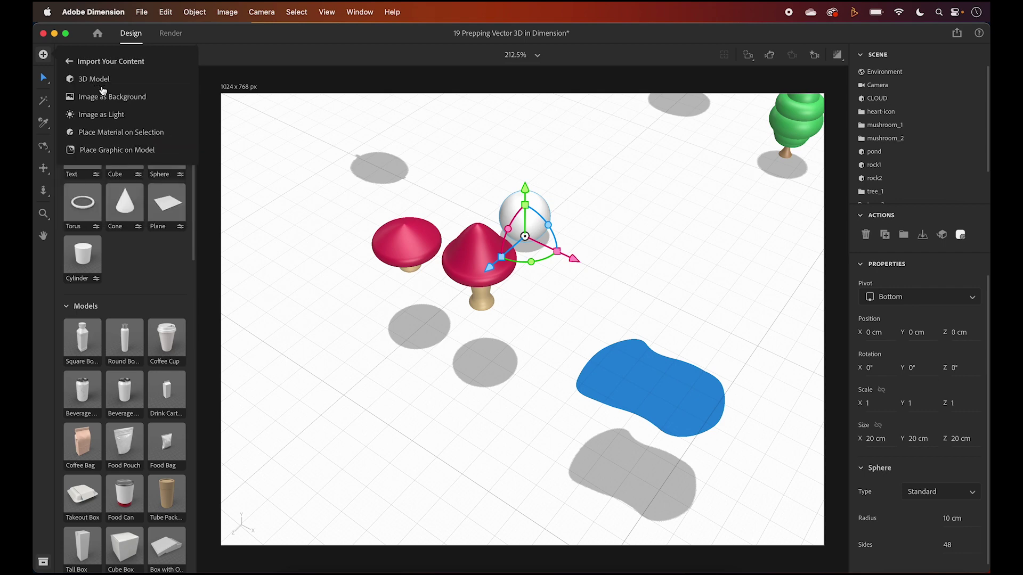
left_click(99, 81)
scroll(449, 317, "down", 2)
left_click(422, 336)
left_click(713, 408)
left_click_drag(523, 219, 693, 311)
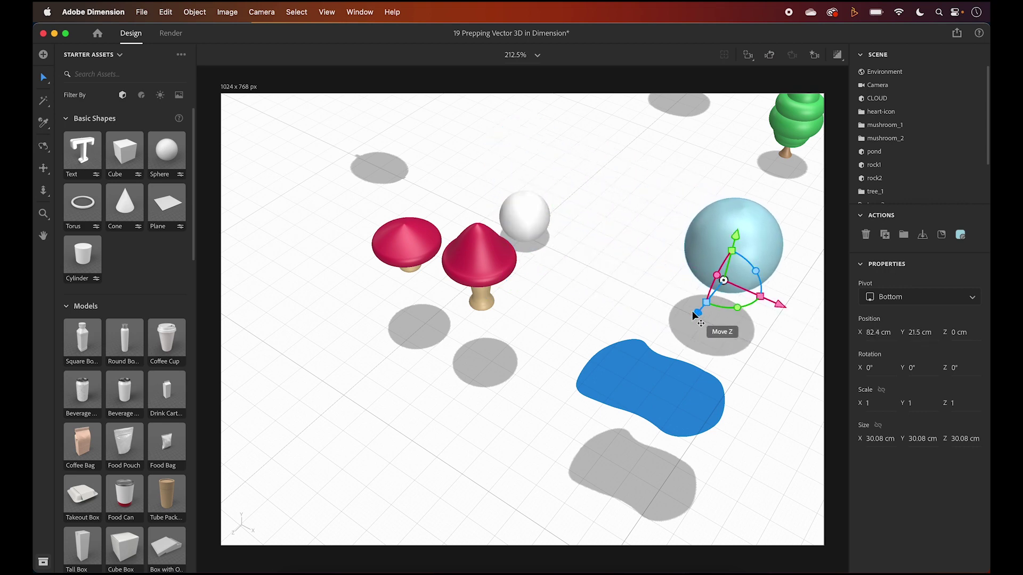
Step: Set the base color of the imported ball's material to the saved blue swatch, 28A9E1
left_click(961, 234)
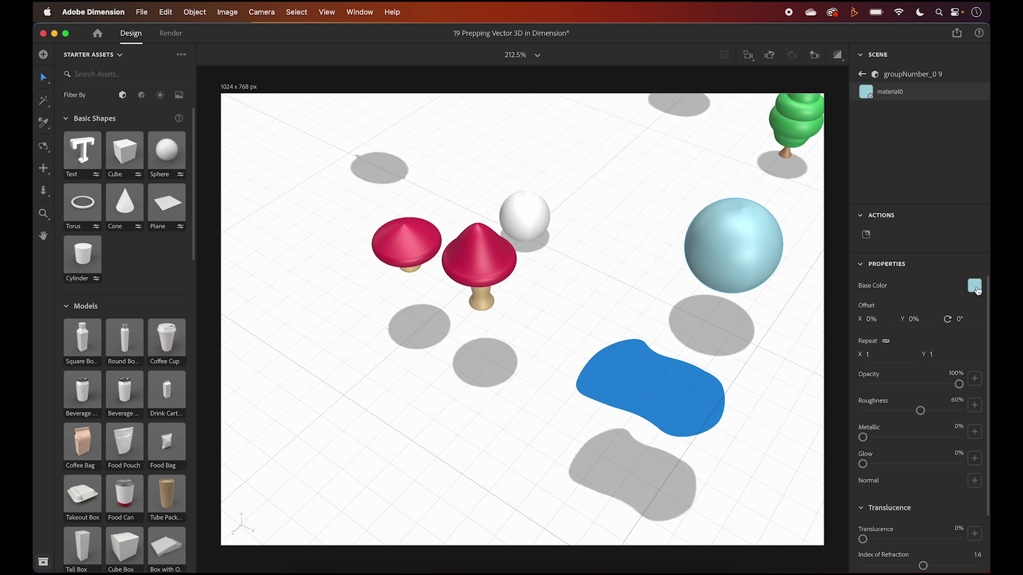
left_click(974, 286)
left_click(841, 414)
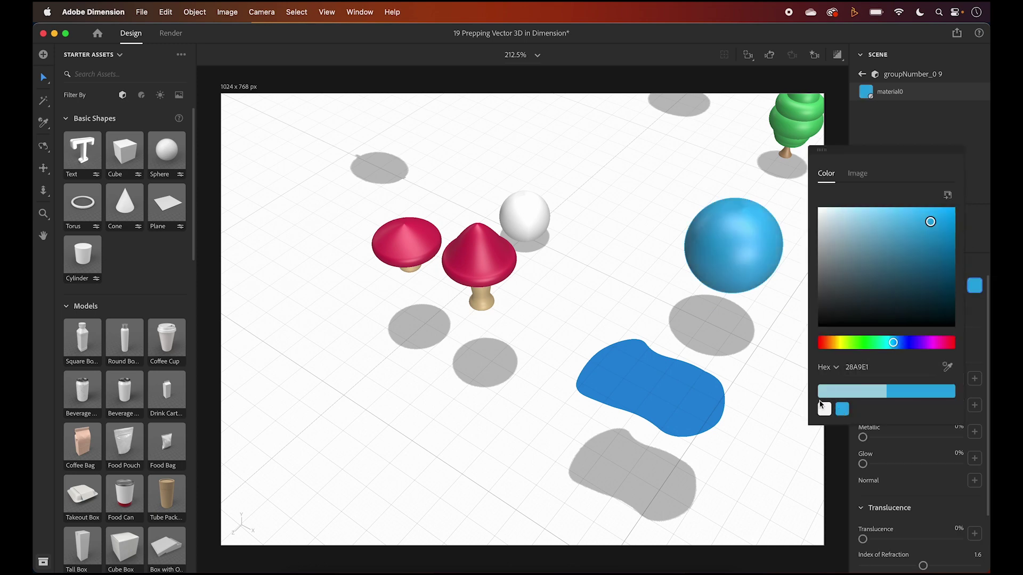
left_click(769, 369)
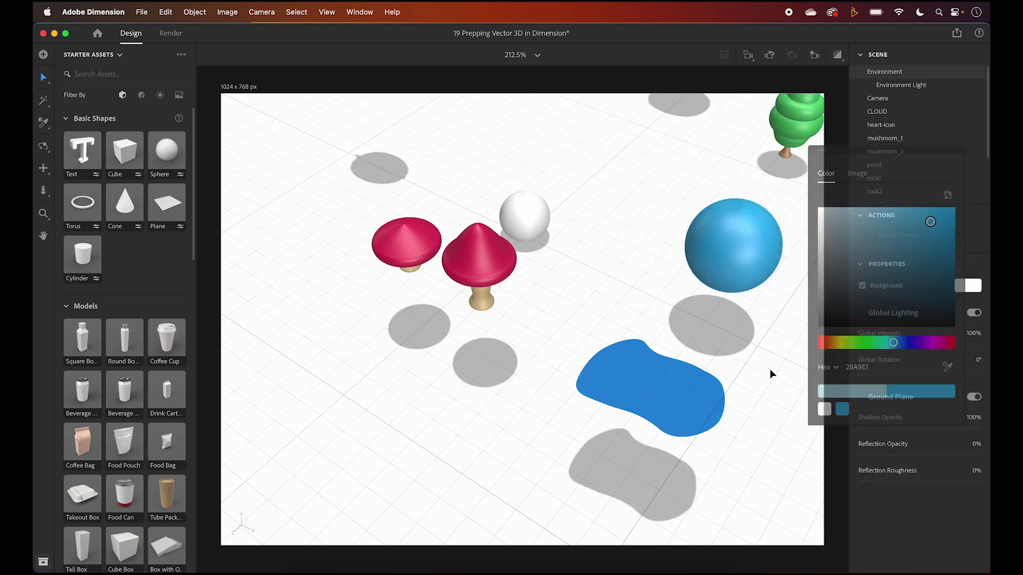
Step: Apply the Water material to the imported ball and change its base color to blue
left_click(762, 250)
scroll(98, 373, "down", 10)
scroll(98, 440, "down", 10)
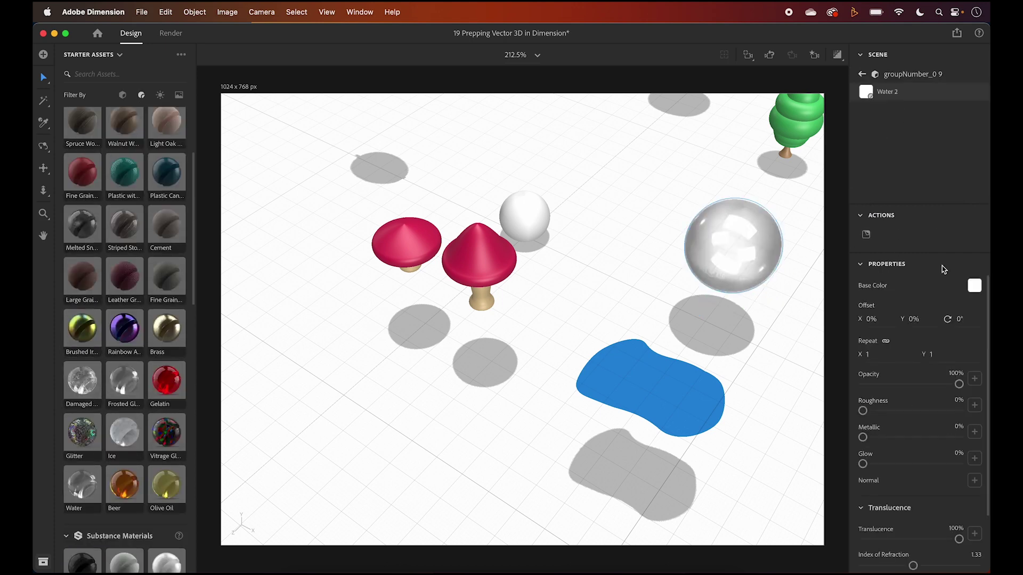
left_click(972, 283)
left_click(929, 222)
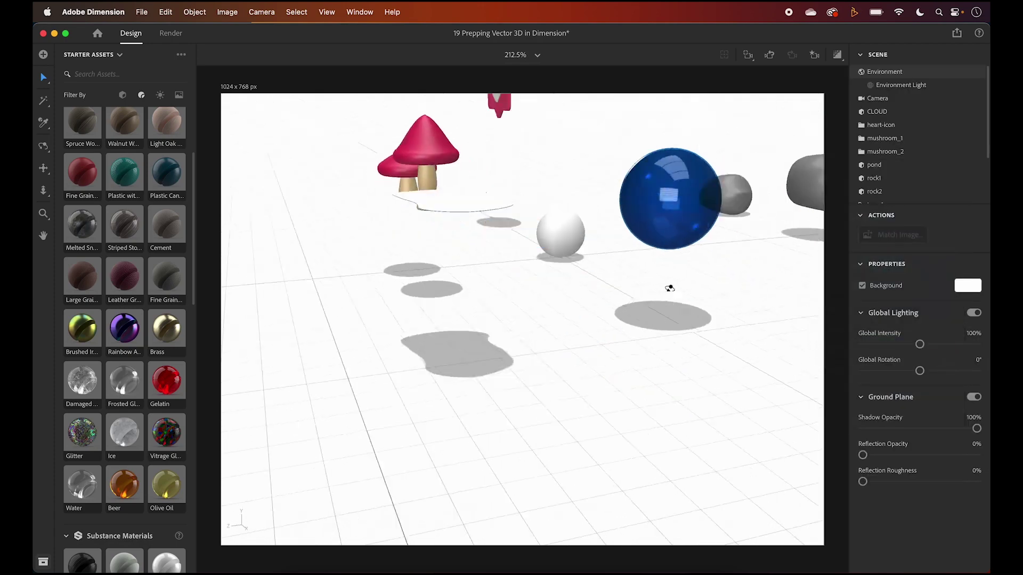
right_click_drag(670, 288, 651, 362)
Step: Rename the imported blue ball as water-orb
scroll(909, 192, "down", 3)
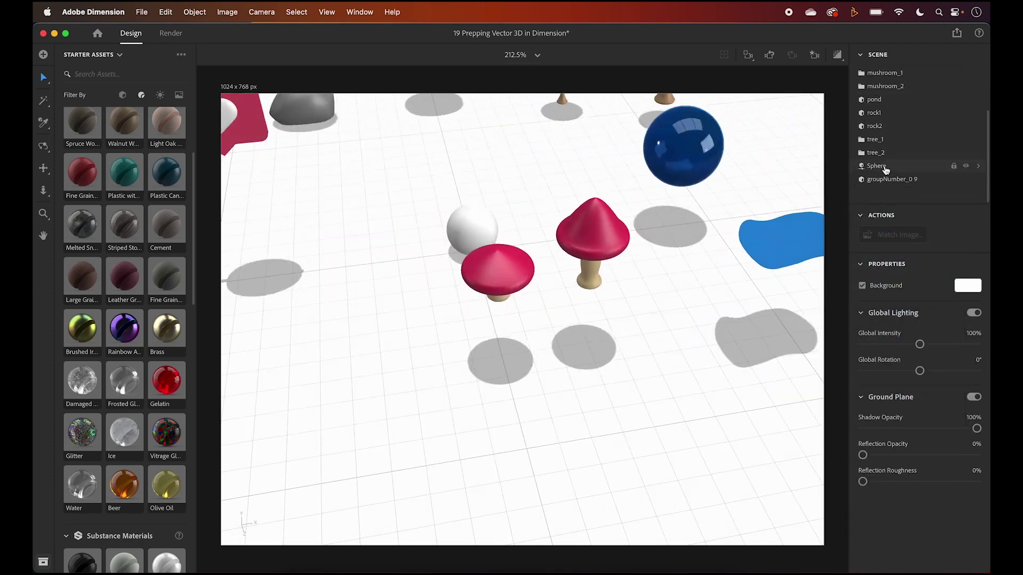
double_click(879, 179)
type("orb")
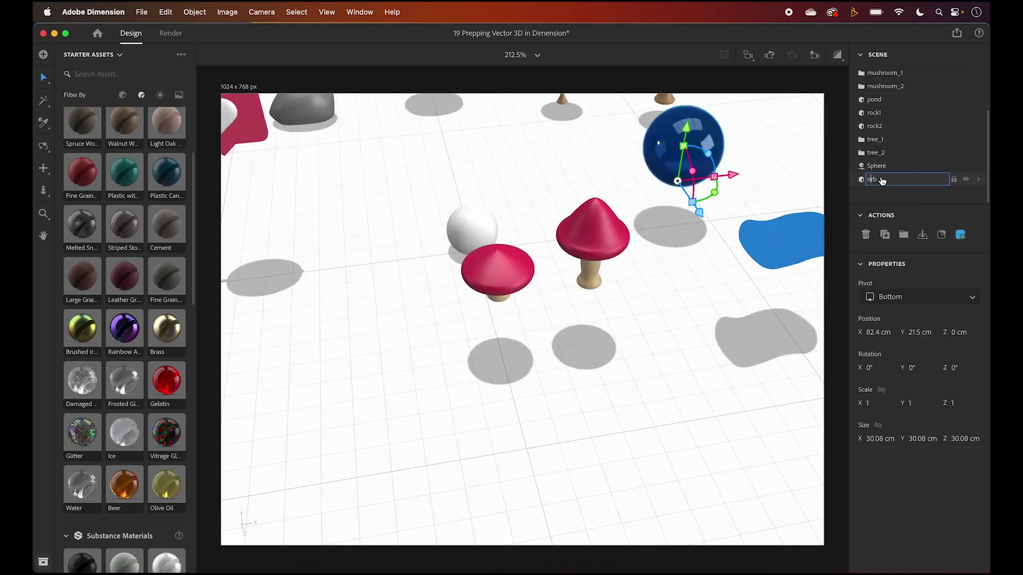
key("Return")
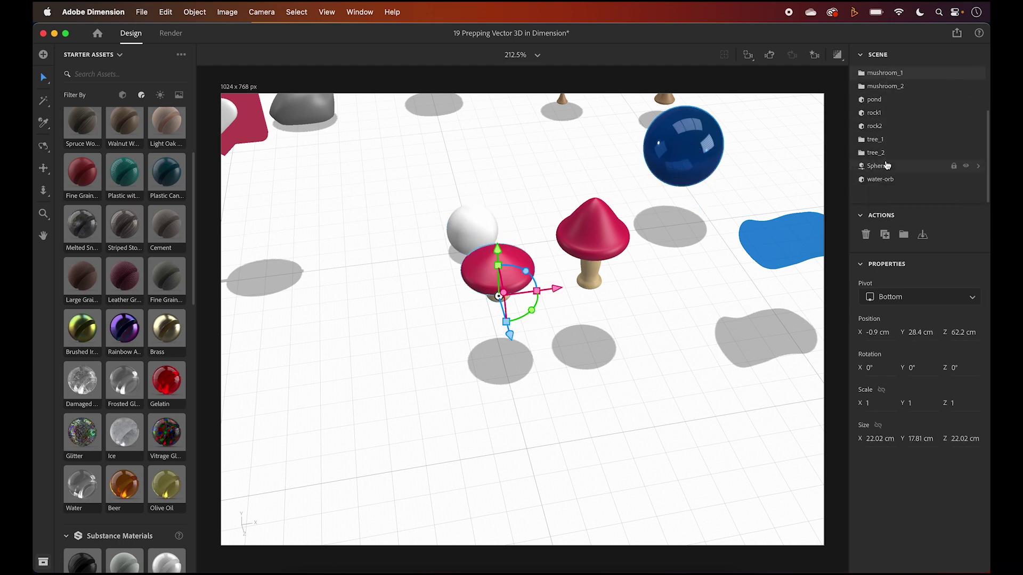
Step: Move the white Sphere into the mushroom_1 group, scale it proportionally to 0.3, and place it on the cap
left_click_drag(887, 166, 869, 140)
left_click(862, 139)
left_click(885, 152)
right_click_drag(569, 290, 660, 364)
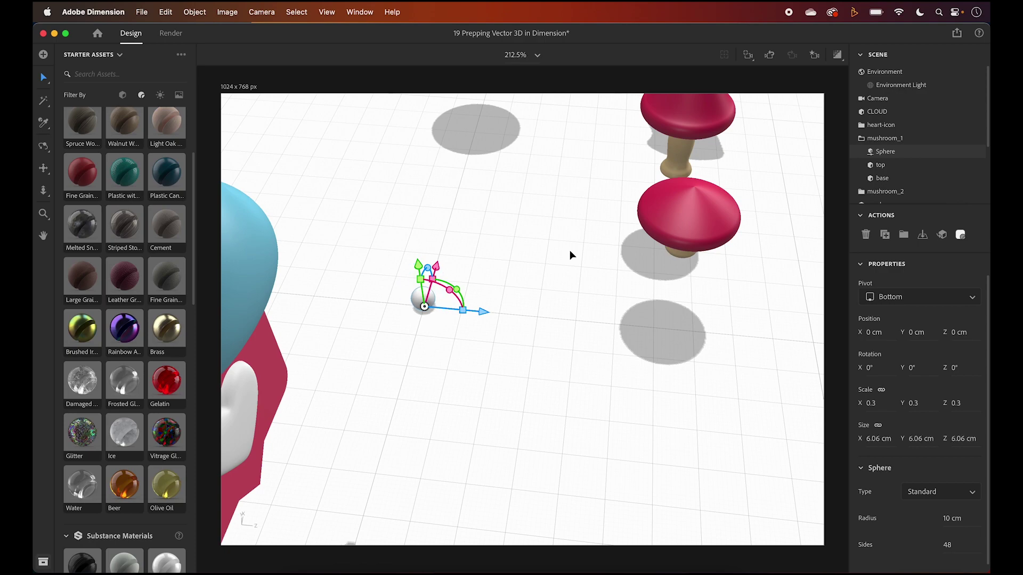
left_click_drag(423, 291, 684, 227)
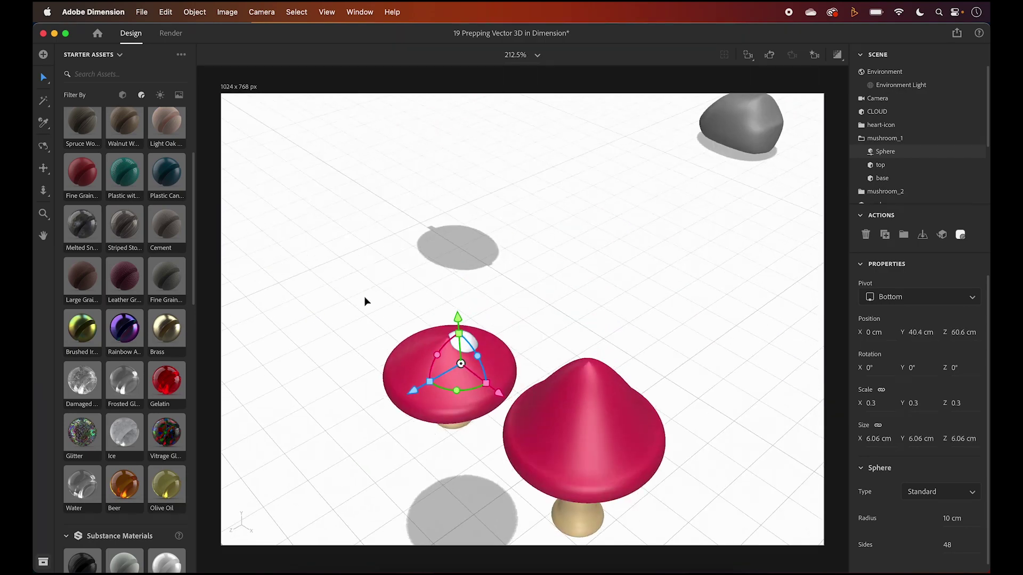
Step: Tilt the sphere -41° around Z, scale it to 0.2, and place duplicates as white spots around mushroom_1's cap
left_click_drag(507, 384, 426, 382, "alt")
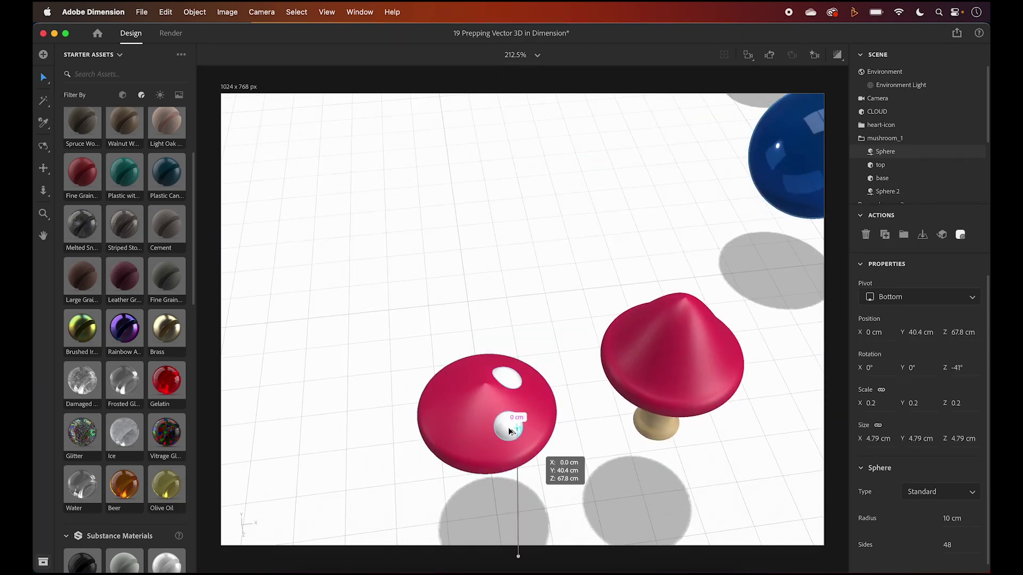
left_click_drag(517, 426, 468, 422)
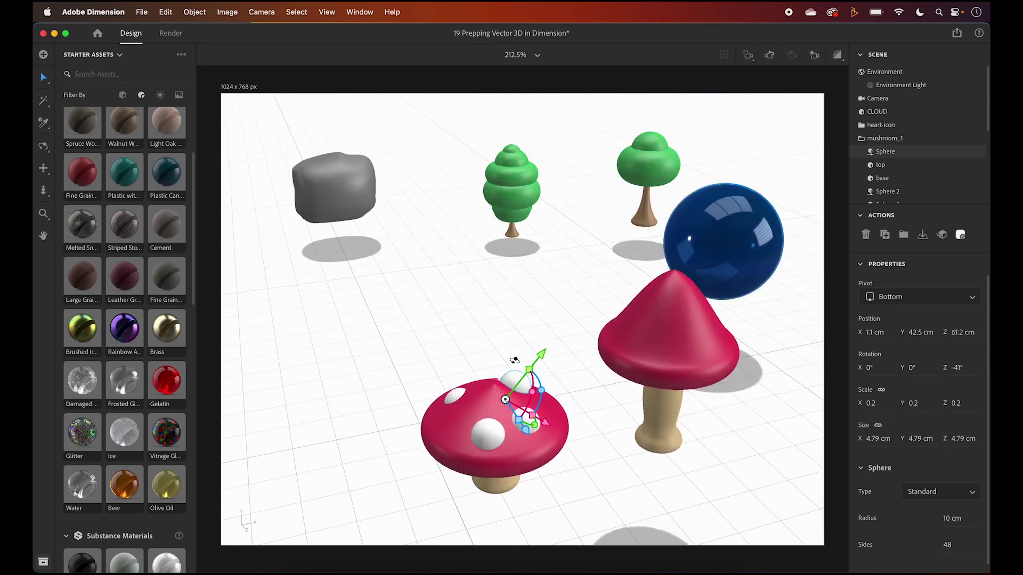
left_click_drag(429, 411, 425, 408)
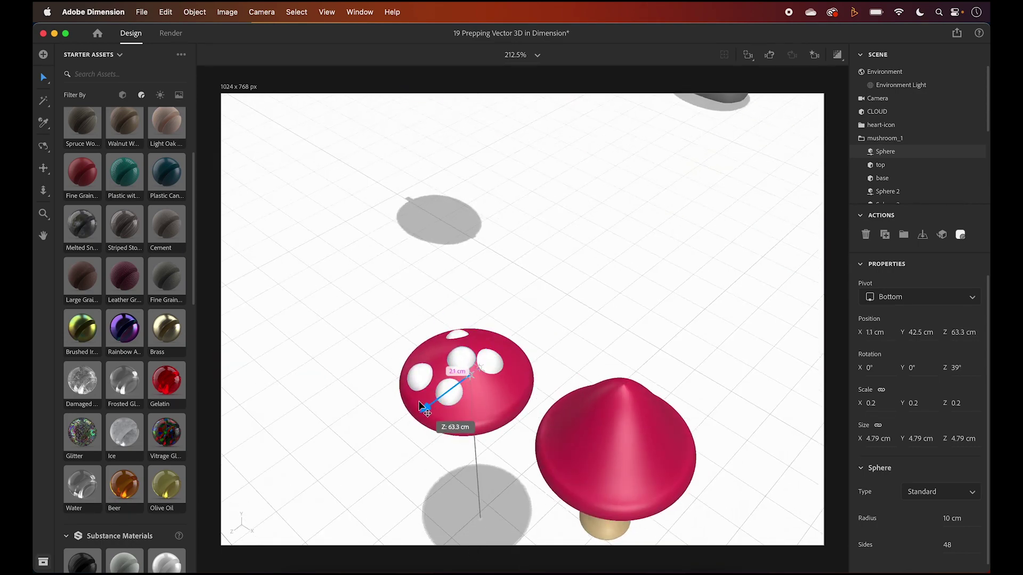
left_click_drag(500, 374, 490, 370)
left_click_drag(433, 318, 434, 322)
Step: Scale spot copies down to 0.1, about 2 cm, and place them as small spots between mushroom_1's larger ones
left_click_drag(878, 440, 876, 443)
left_click(778, 341)
scroll(777, 331, "up", 1)
left_click(888, 149)
scroll(888, 149, "down", 1)
left_click_drag(432, 321, 422, 307)
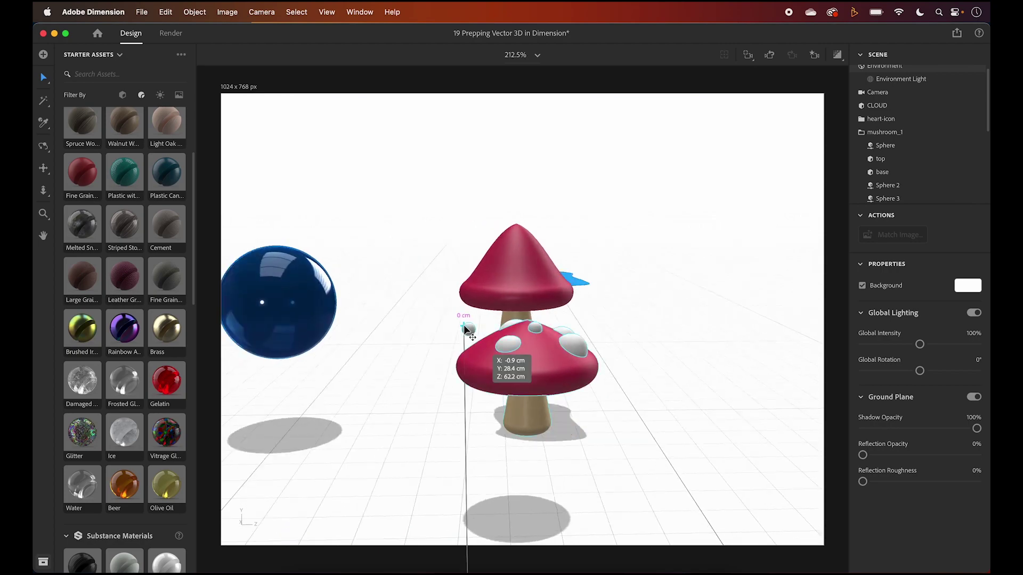
left_click(897, 158)
left_click(541, 327)
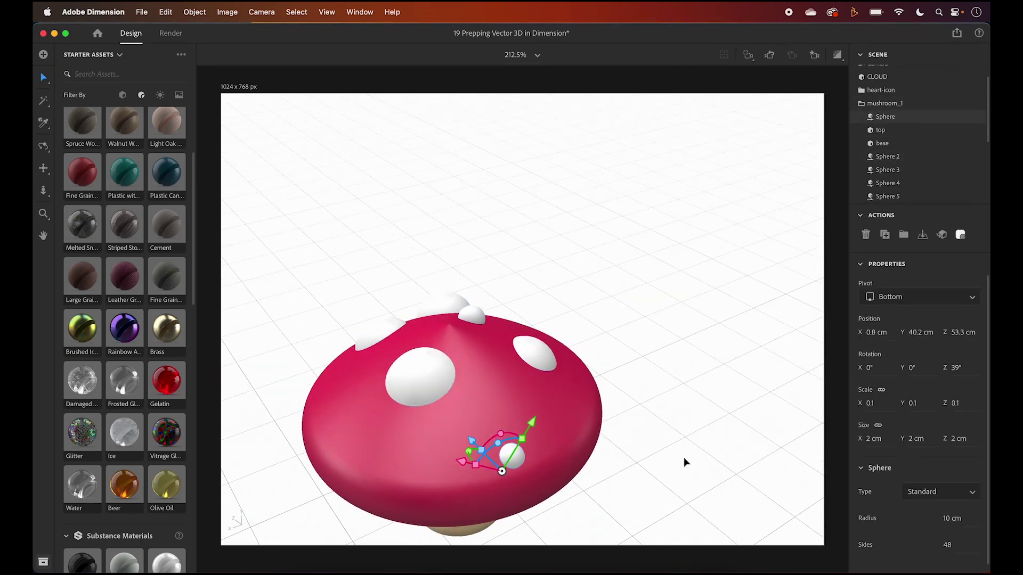
Step: Examine the white spots on mushroom_1's cap from several angles, going through Sphere 2 to Sphere 4
left_click_drag(515, 457, 347, 435, "alt")
left_click(540, 354)
key("h")
left_click(895, 158)
left_click(895, 171)
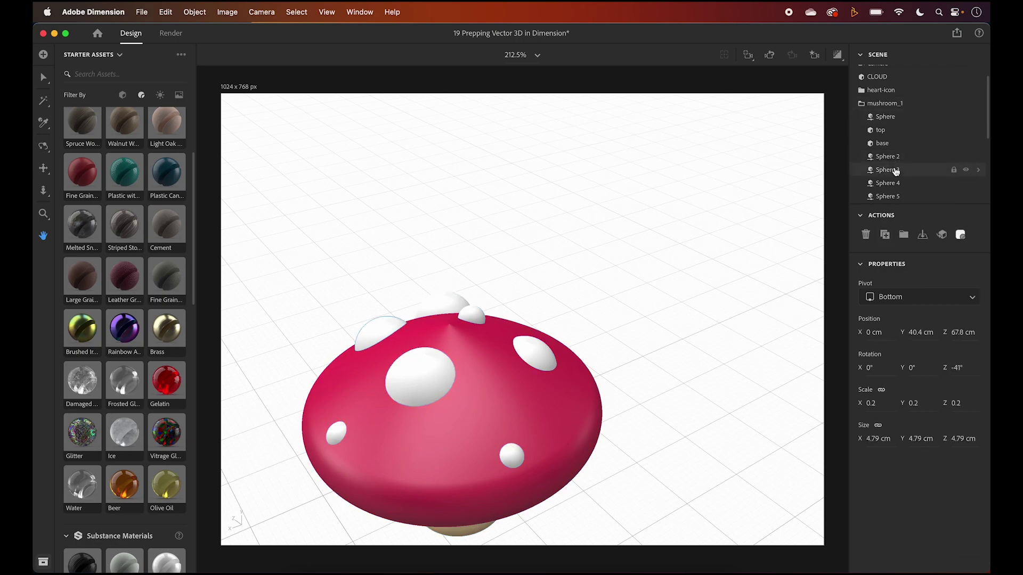
left_click(895, 183)
scroll(628, 367, "down", 8)
key("v")
scroll(592, 373, "up", 3)
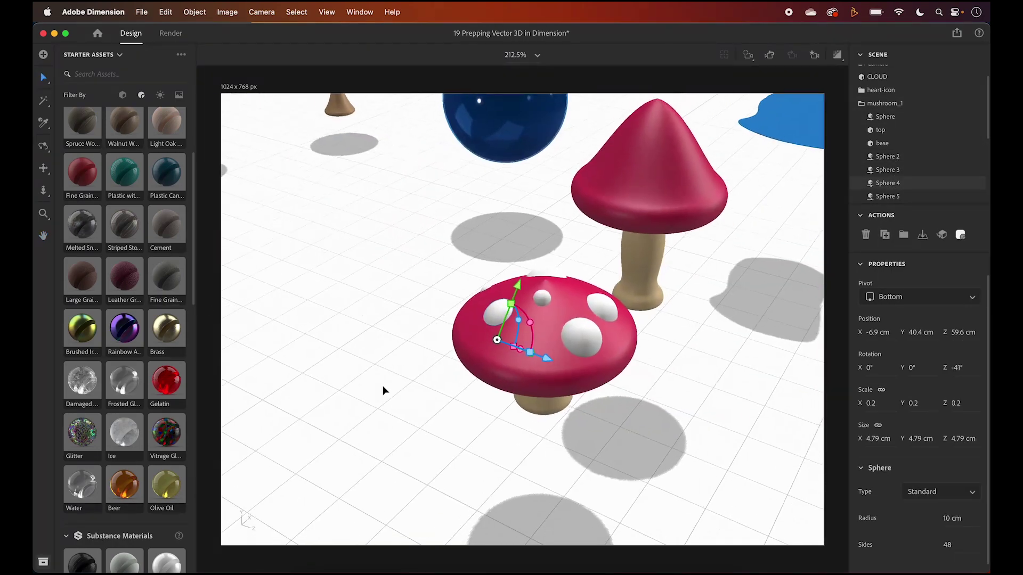
Step: Duplicate a 0.2-scale white spot from mushroom_1 and move the copy into the mushroom_2 group
scroll(383, 390, "down", 5)
right_click_drag(677, 407, 456, 347)
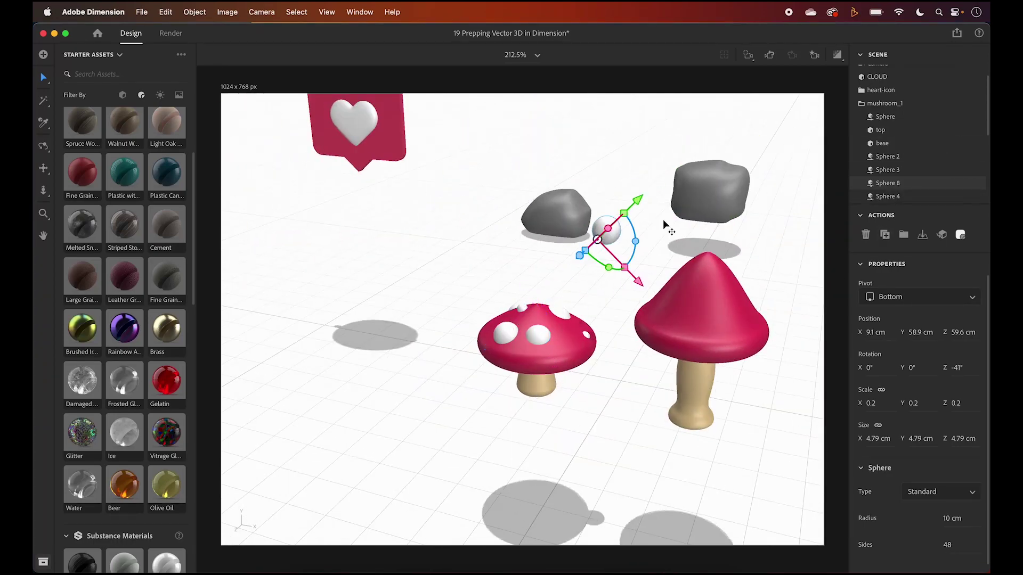
scroll(900, 164, "down", 1)
scroll(900, 164, "up", 3)
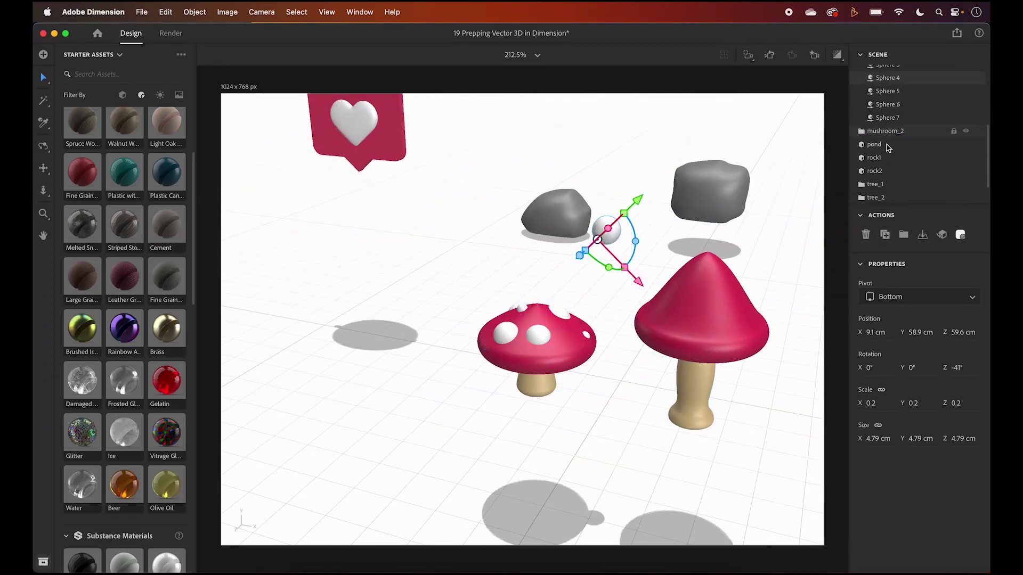
left_click(887, 143)
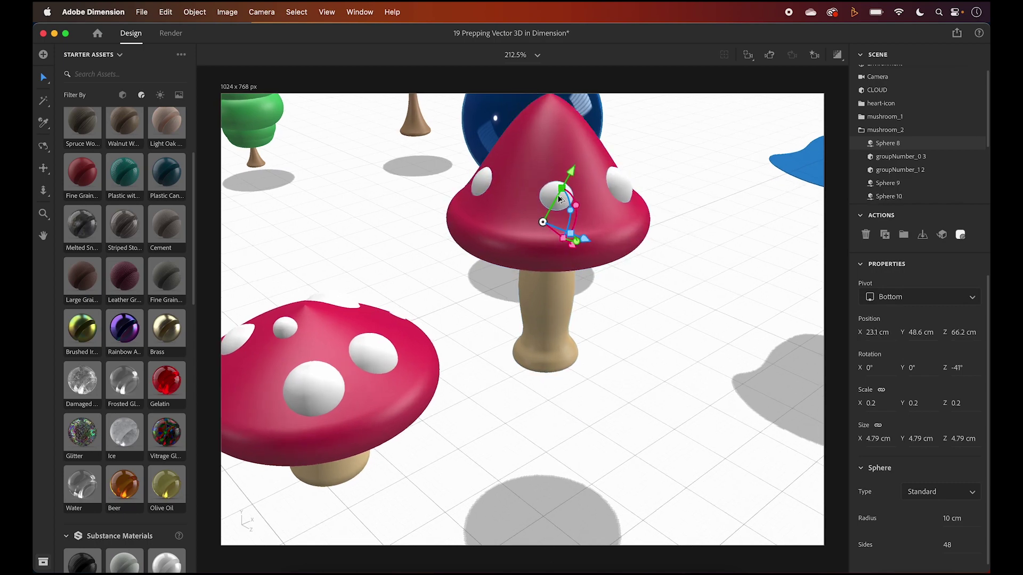
Step: Place duplicates of the white sphere around mushroom_2's cap as partly embedded spots on all sides
left_click_drag(564, 213, 589, 164)
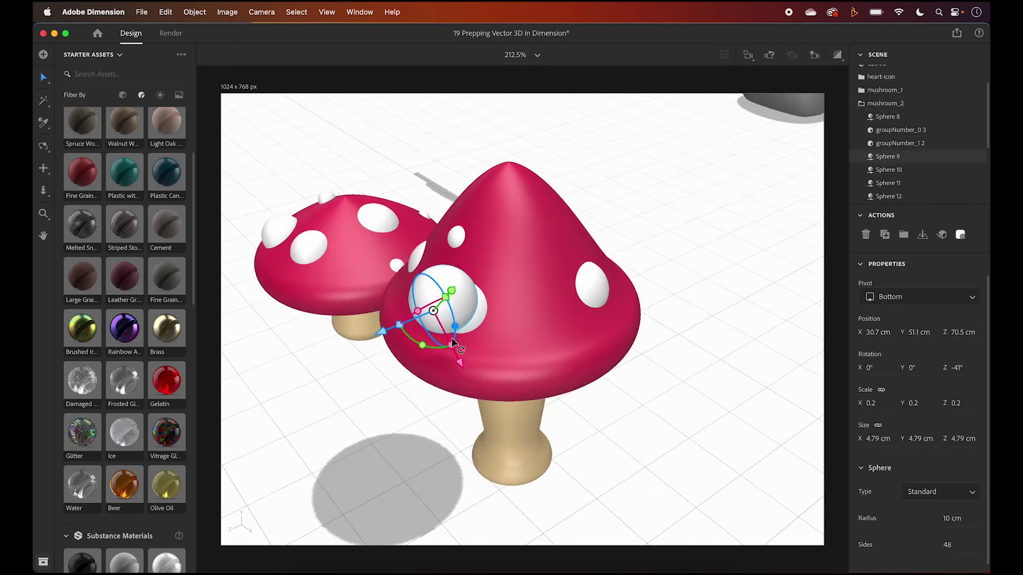
left_click_drag(442, 287, 592, 207)
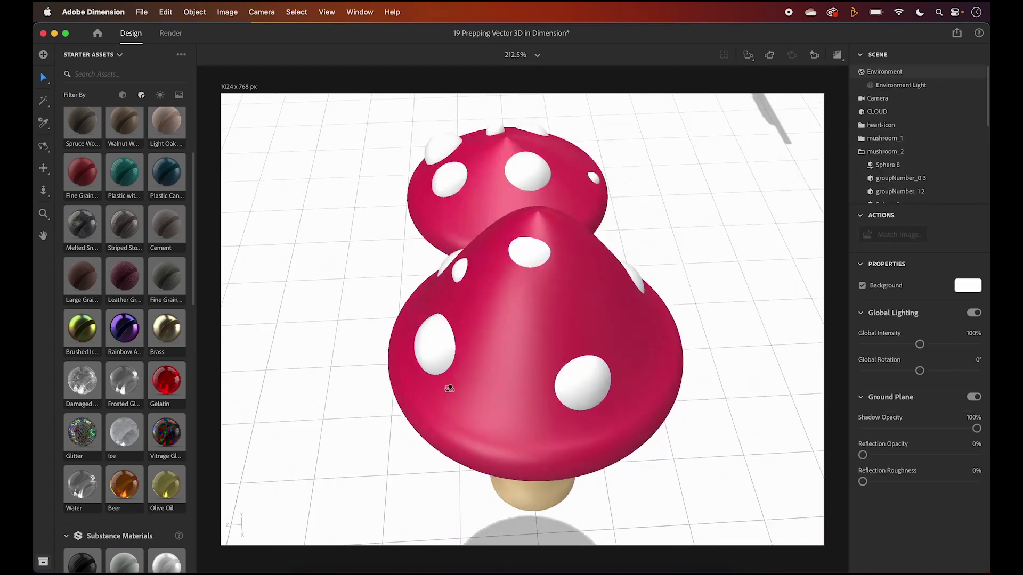
left_click_drag(449, 382, 595, 410)
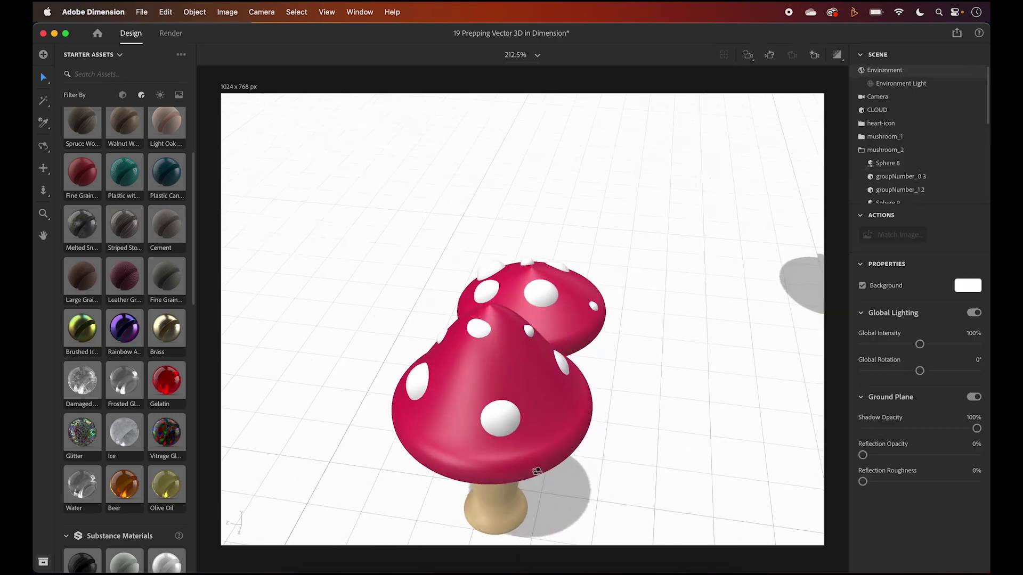
scroll(457, 512, "down", 10)
right_click_drag(537, 471, 514, 408)
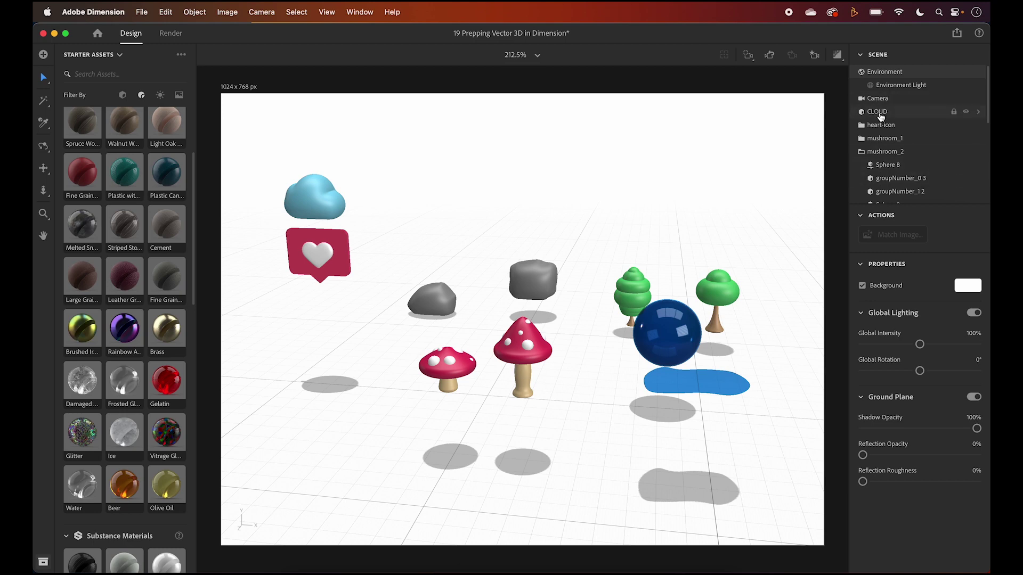
right_click_drag(382, 431, 451, 420)
mouse_move(452, 420)
left_mouse_down("alt")
mouse_move(417, 394)
mouse_move(336, 420)
mouse_move(457, 424)
mouse_move(435, 443)
mouse_move(458, 437)
left_mouse_up("alt")
scroll(134, 453, "down", 10)
scroll(134, 452, "down", 6)
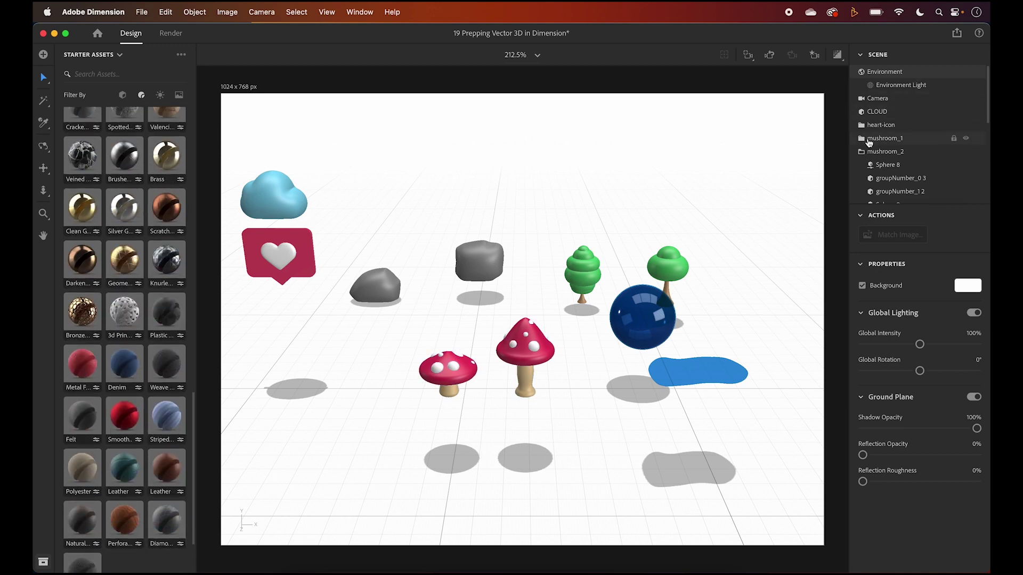
Step: Export the CLOUD model for Aero as cloud into a new folder named GLB in Creative Cloud Files
left_click(877, 112)
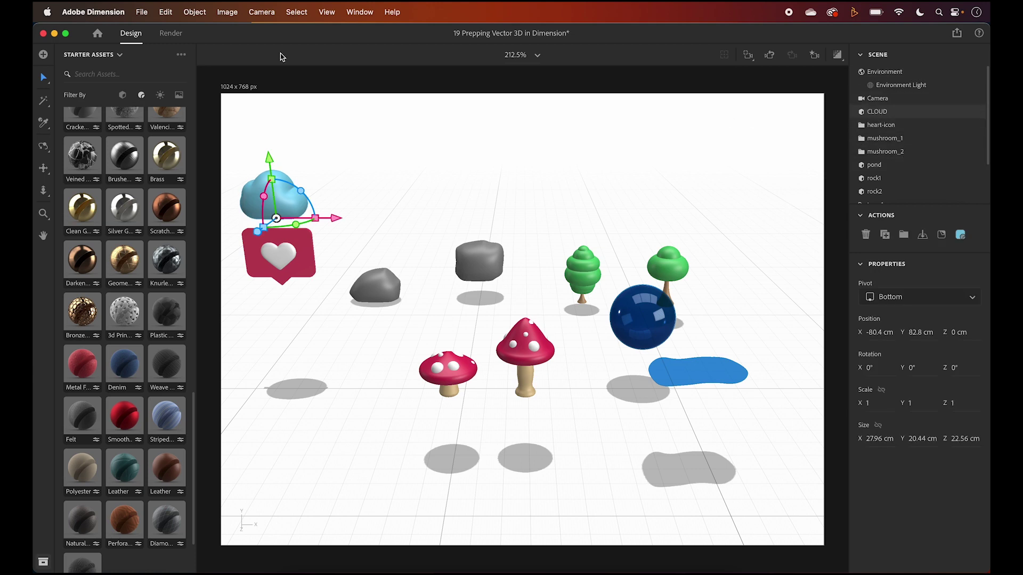
left_click(141, 13)
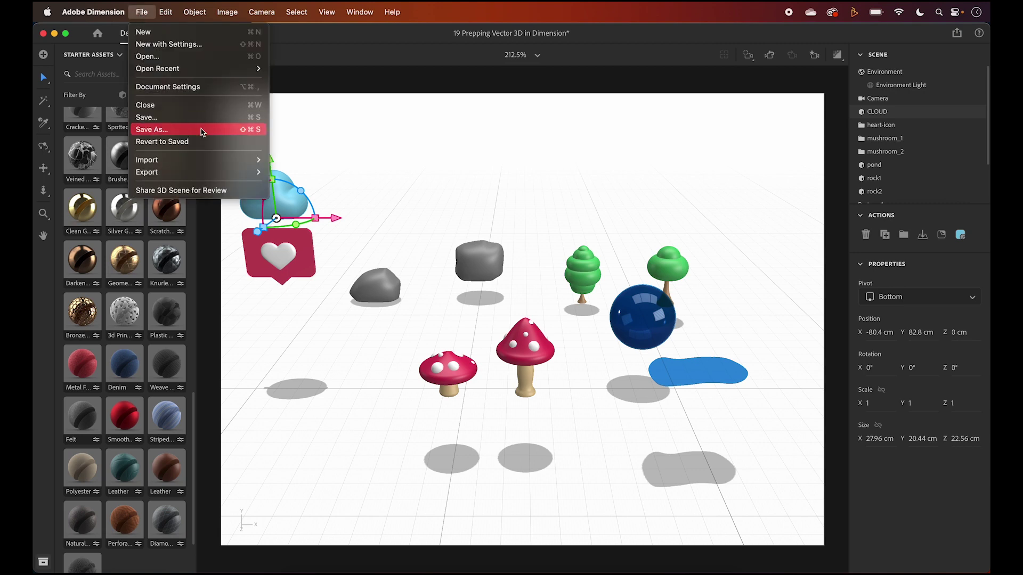
mouse_move(196, 175)
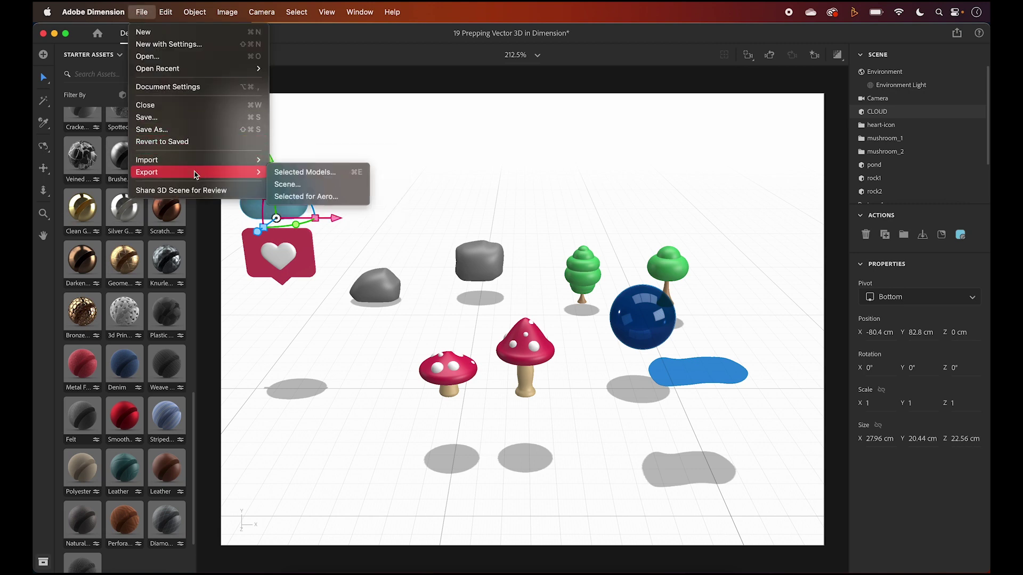
left_click(305, 197)
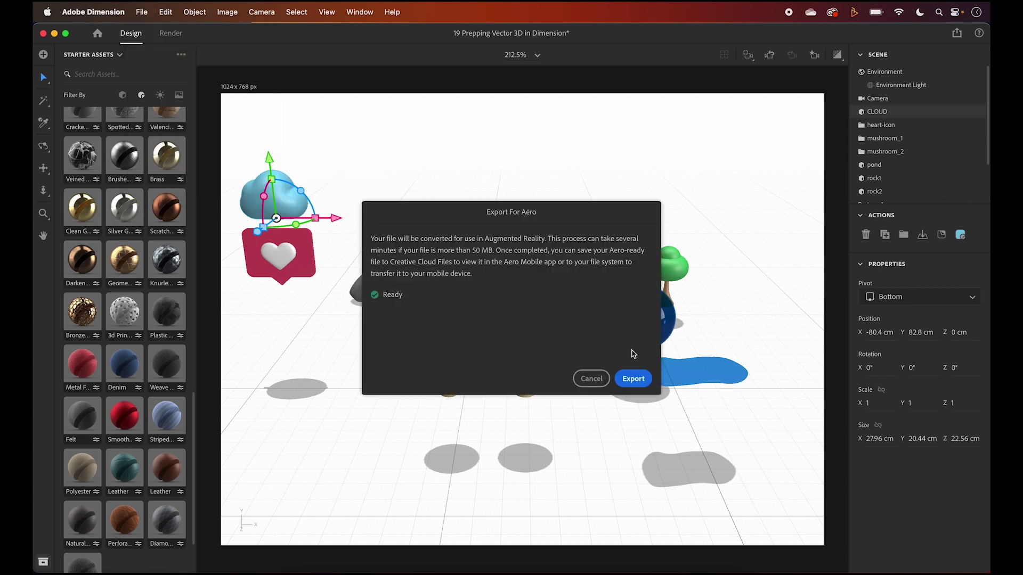
left_click(633, 379)
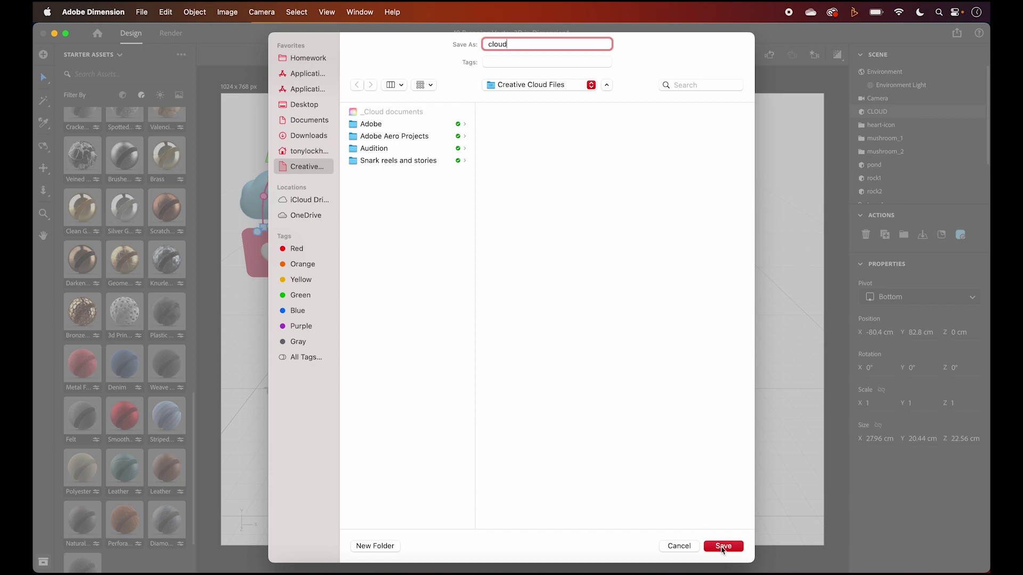
left_click(375, 546)
type("GLB")
left_click(570, 321)
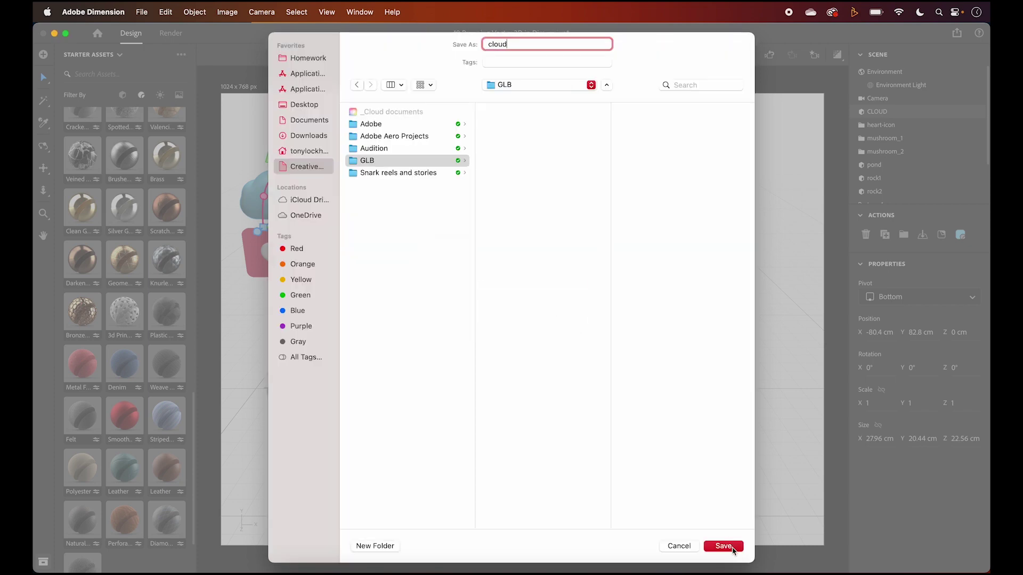
left_click(730, 547)
Step: Export the heart-icon group for Aero into the GLB folder, keeping the default file name Untitled
left_click(882, 126)
left_click(142, 12)
mouse_move(146, 171)
left_click(309, 183)
left_click(632, 378)
left_click(384, 162)
left_click(732, 549)
Step: Export the mushroom_1 group for Aero into the GLB folder as mushroom_1
left_click(884, 139)
left_click(142, 12)
mouse_move(159, 172)
left_click(309, 183)
left_click(634, 380)
left_click(383, 160)
left_click(526, 44)
type("mushroom")
left_click(725, 546)
Step: Export the mushroom_2 group for Aero into the GLB folder as mushroom_2, reusing the existing mushroom_1 file name
left_click(524, 346)
left_click(142, 12)
mouse_move(159, 160)
left_click(298, 180)
left_click(632, 377)
left_click(425, 159)
left_click(538, 44)
type("mus")
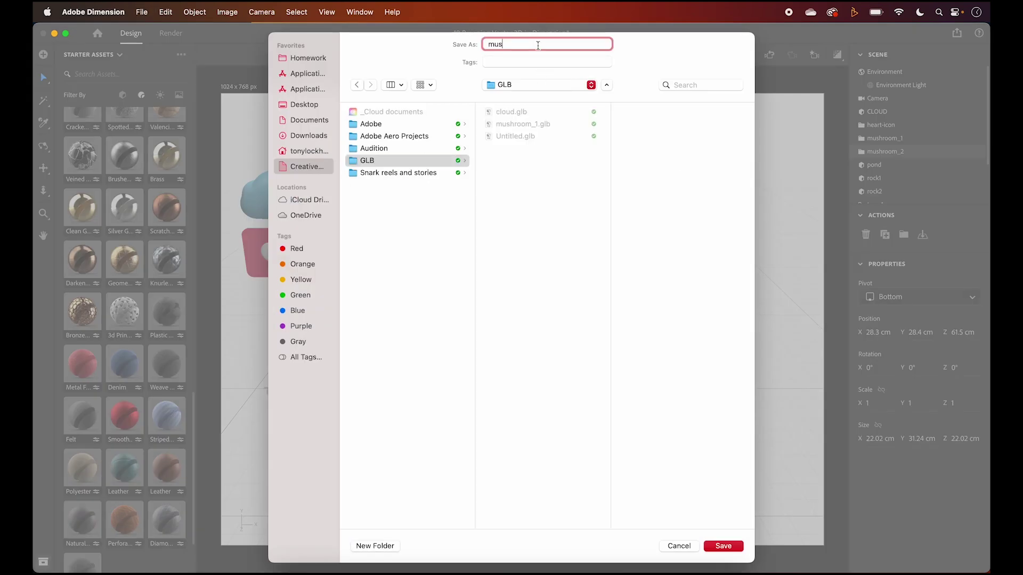
left_click(523, 124)
left_click(541, 44)
key("BackSpace")
type("2")
left_click(719, 547)
Step: Export the pond model for Aero into the GLB folder as pond
left_click(698, 371)
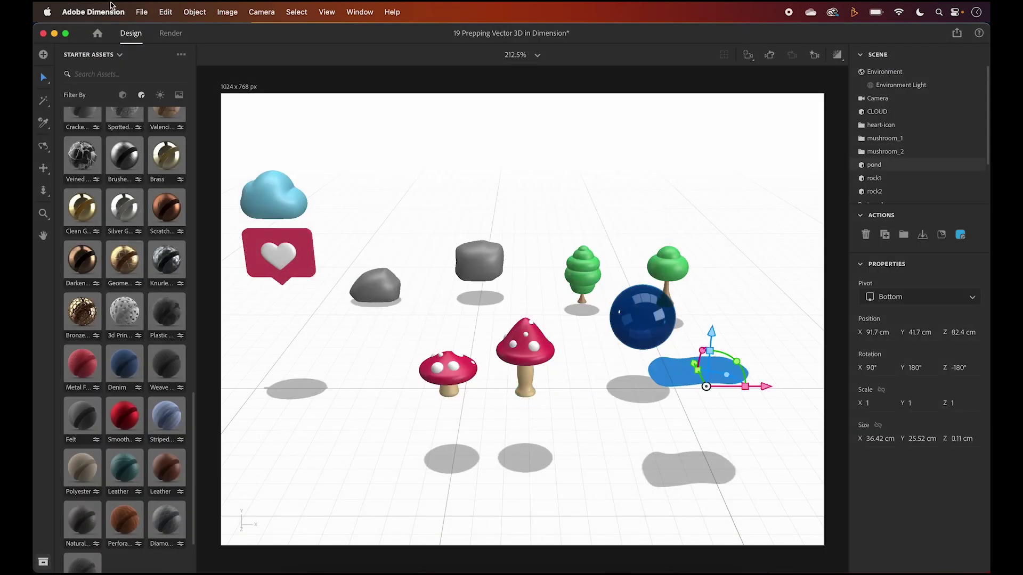
left_click(143, 12)
mouse_move(159, 172)
left_click(321, 196)
left_click(631, 379)
type("pond")
left_click(367, 160)
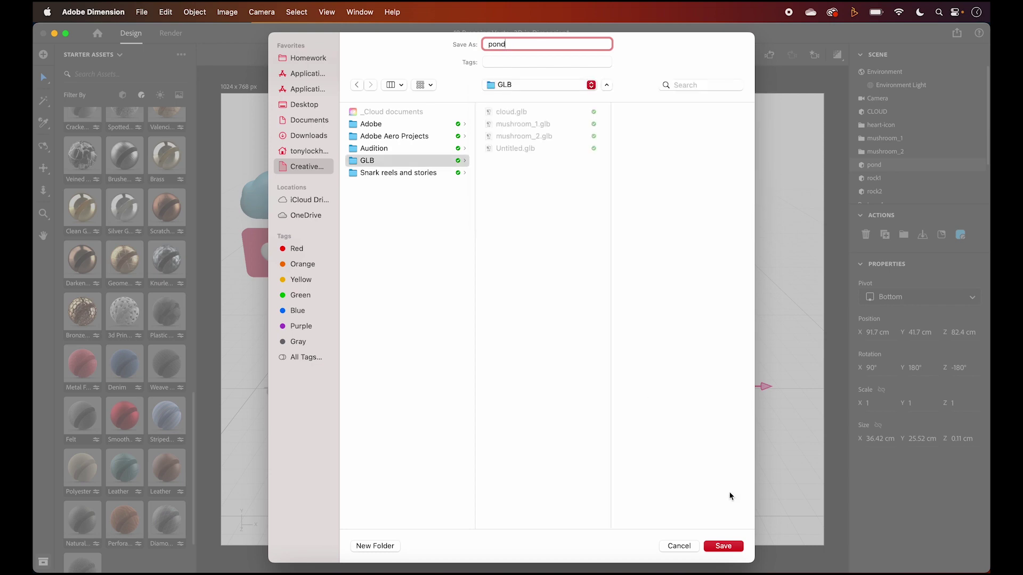
left_click(723, 546)
Step: Export the rock1 model for Aero into the GLB folder as rock_1
left_click(480, 261)
left_click(141, 12)
mouse_move(197, 172)
left_click(299, 196)
left_click(631, 380)
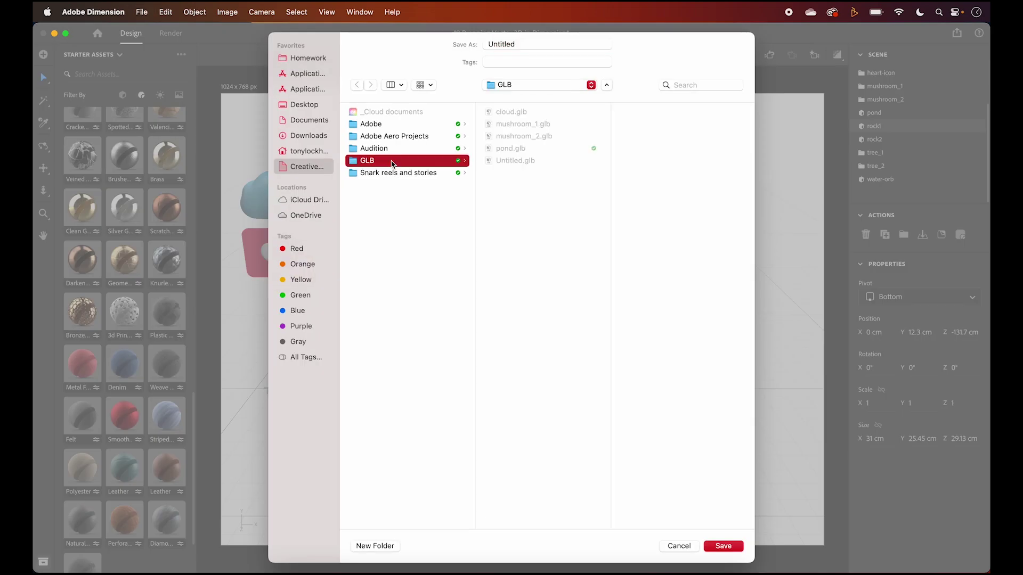
left_click(724, 546)
Step: Export the rock2 model for Aero into the GLB folder as rock_2
left_click(372, 290)
left_click(141, 12)
mouse_move(181, 172)
left_click(335, 196)
left_click(634, 380)
type("rock_2")
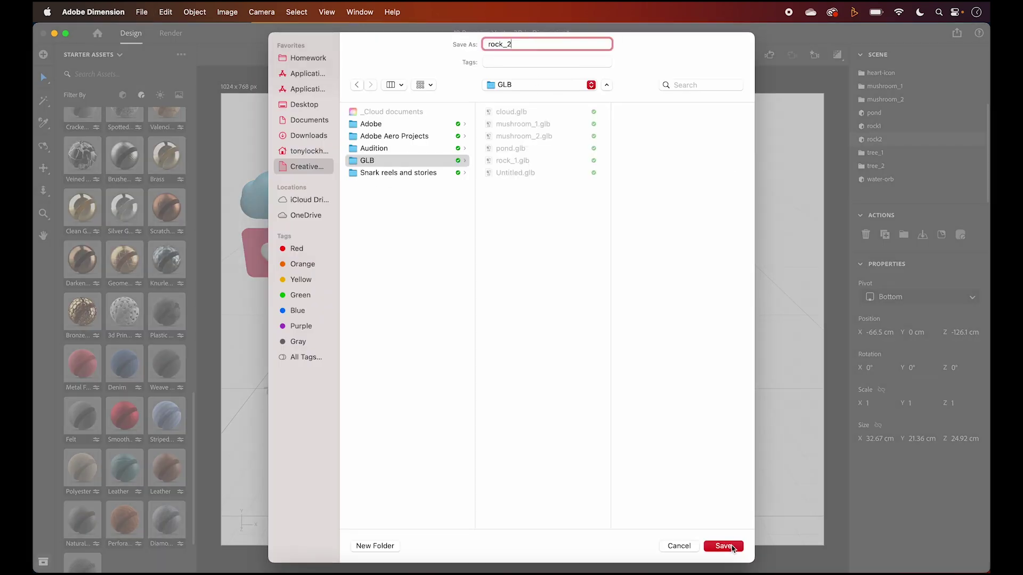
key("Return")
Step: Export the tree_1 group for Aero into the GLB folder as tree_1
left_click(884, 152)
left_click(142, 12)
left_click(330, 196)
left_click(633, 376)
type("tre")
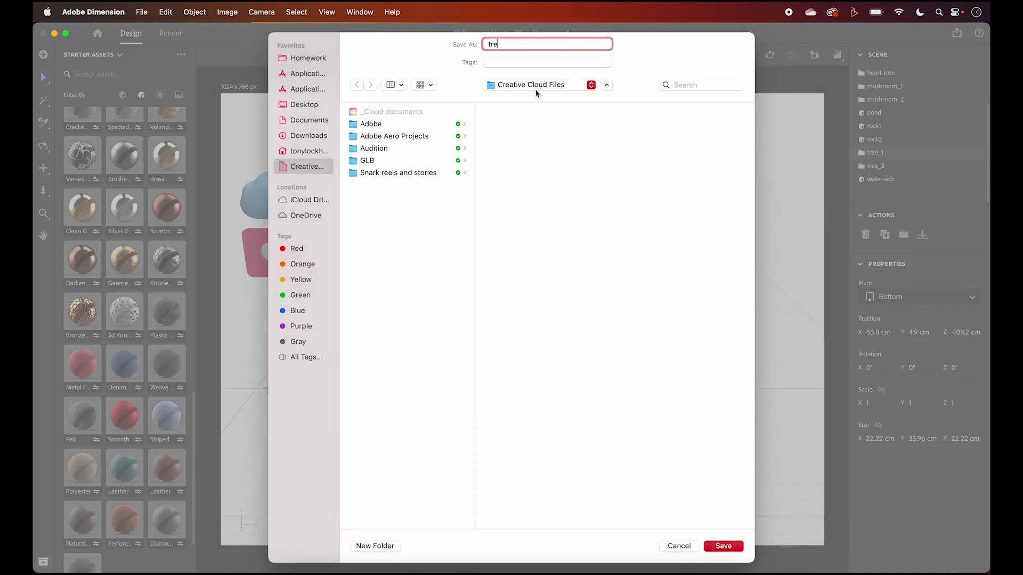
left_click(413, 157)
key("Return")
Step: Export the tree_2 group for Aero into the GLB folder as tree_2
left_click(876, 165)
left_click(141, 12)
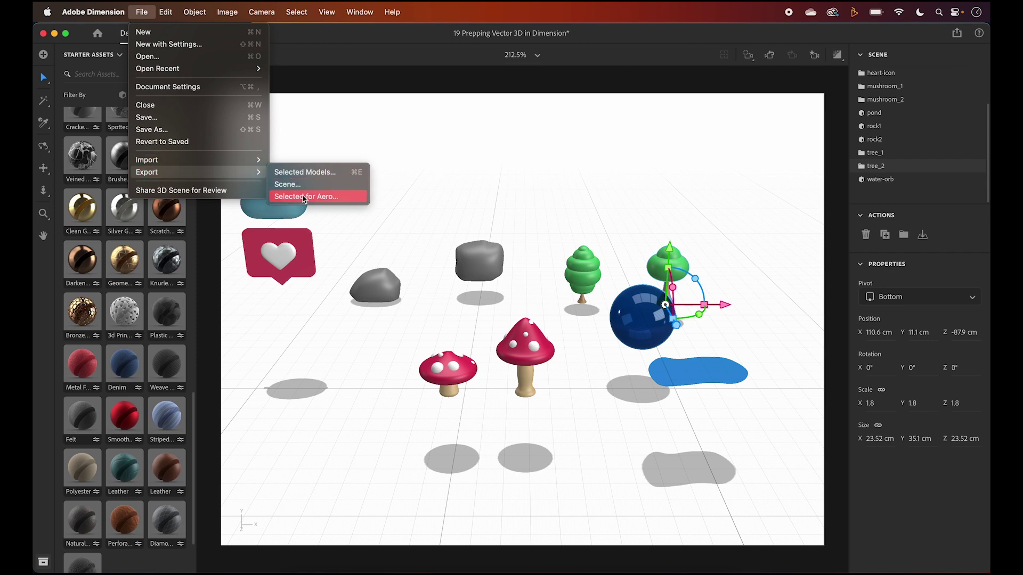
left_click(330, 196)
left_click(633, 377)
left_click(415, 160)
double_click(537, 43)
type("tree_2")
left_click(723, 546)
Step: Export the water-orb model for Aero into the GLB folder as water-orb, and clear the selection
left_click(876, 180)
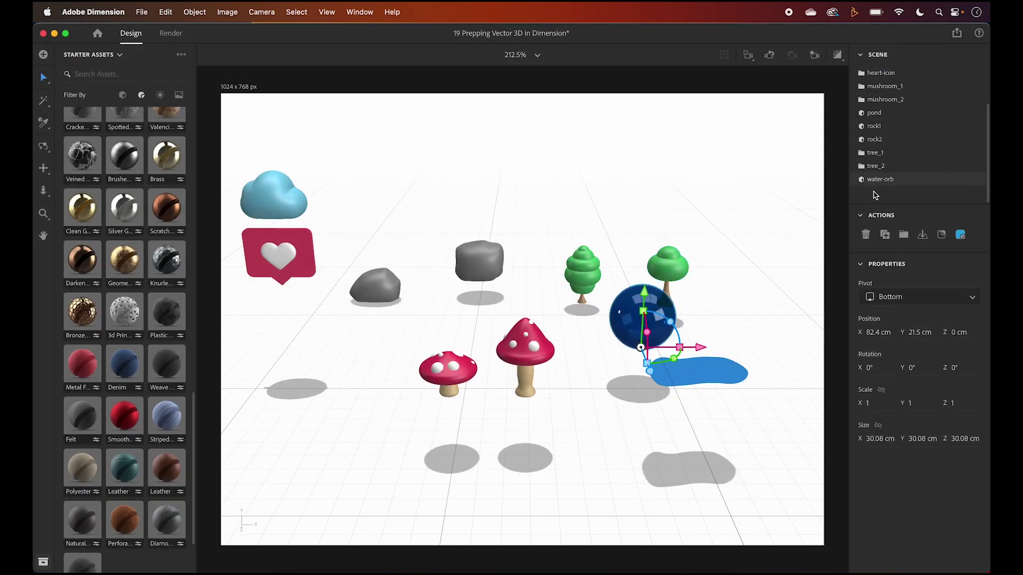
left_click(143, 8)
mouse_move(141, 12)
left_click(306, 196)
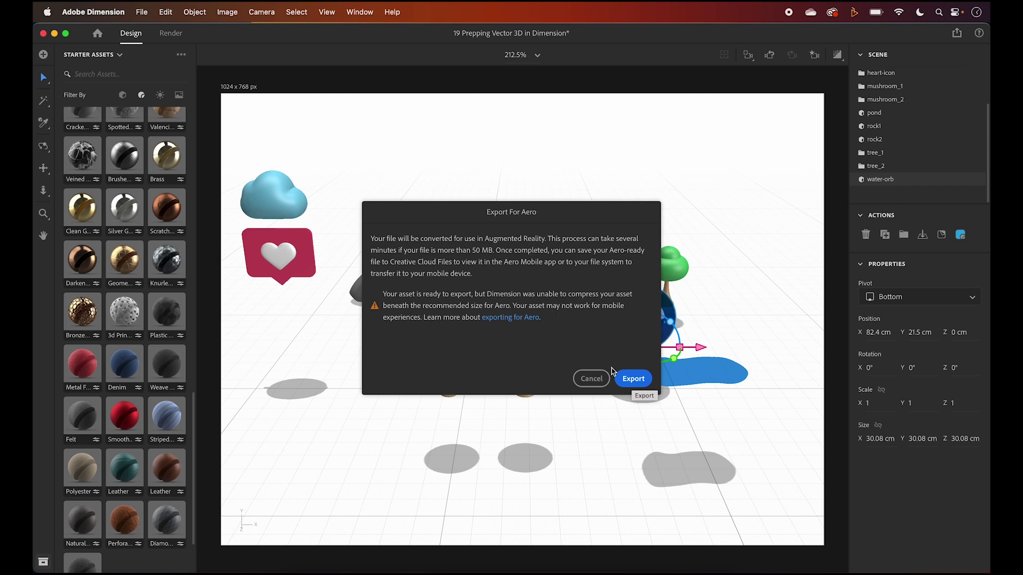
left_click(632, 379)
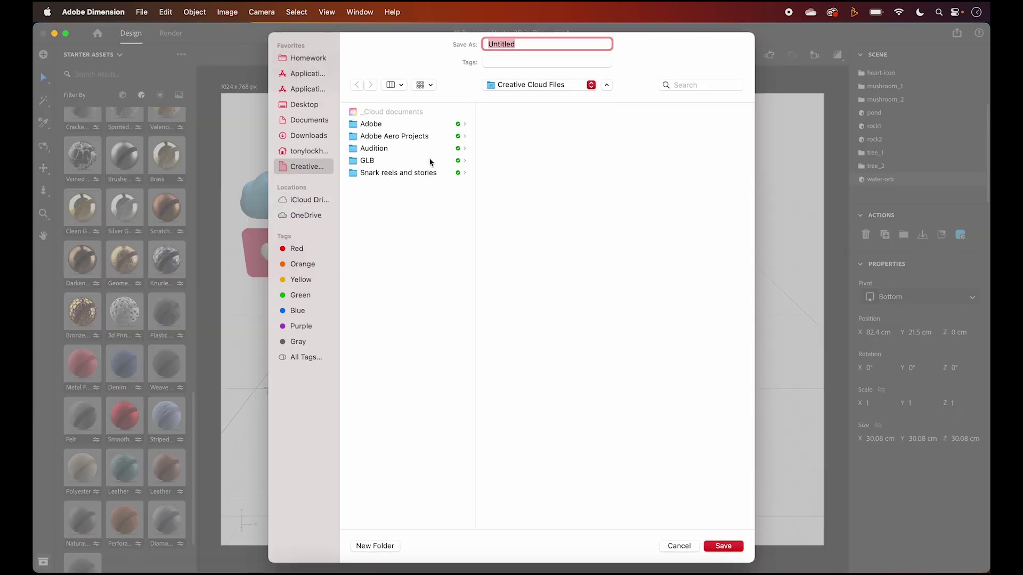
left_click(432, 160)
left_click(524, 48)
type("water-orb")
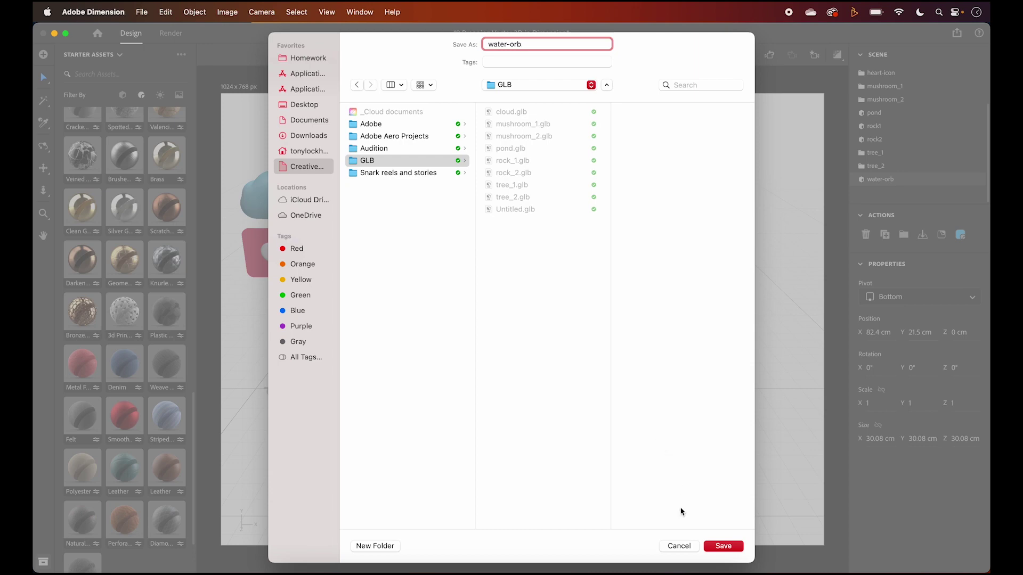
left_click(723, 545)
left_click(632, 377)
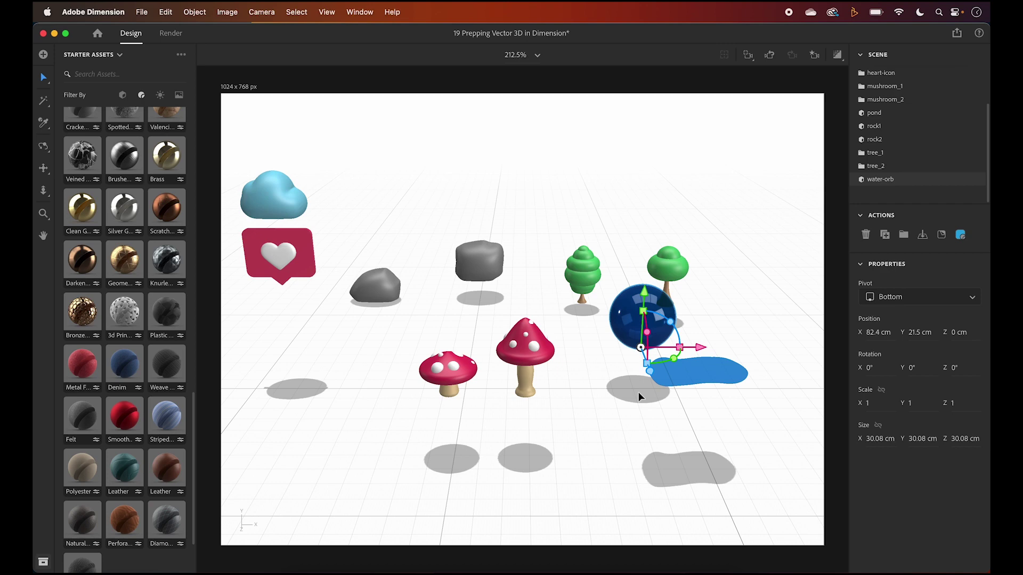
left_click(638, 394)
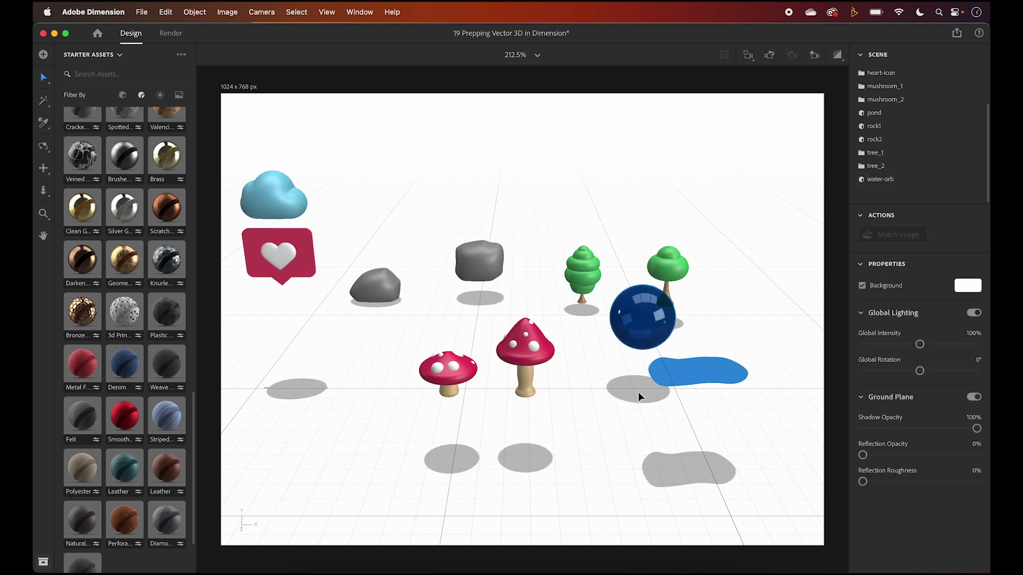